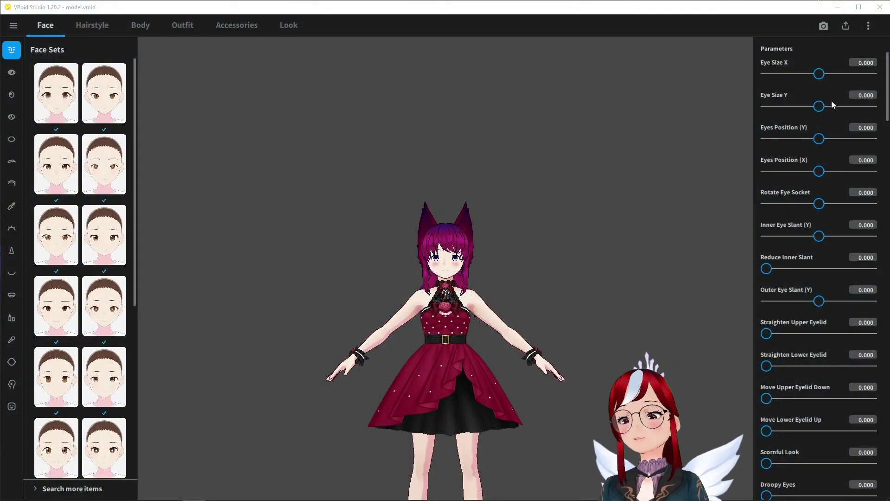
Open the VRM export for the model, turn off Delete Transparent Meshes, and show the material reduction settings.
left_click(844, 27)
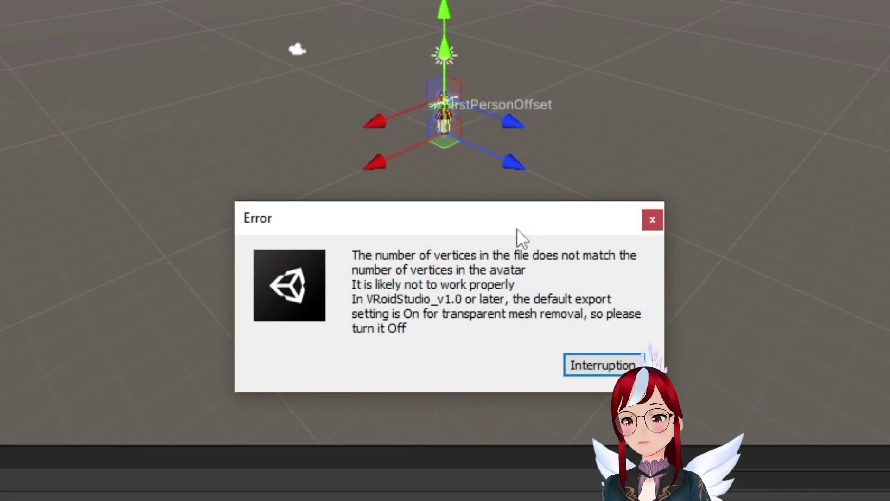
left_click_drag(491, 192, 472, 63)
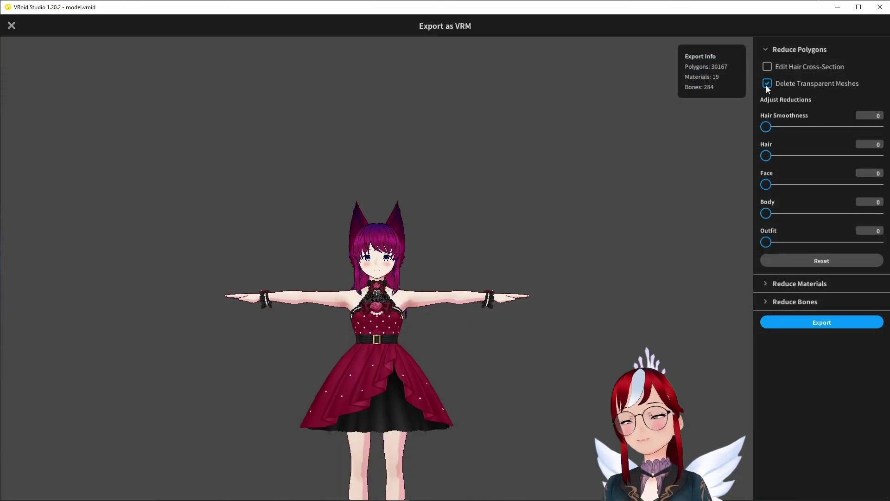
left_click(767, 83)
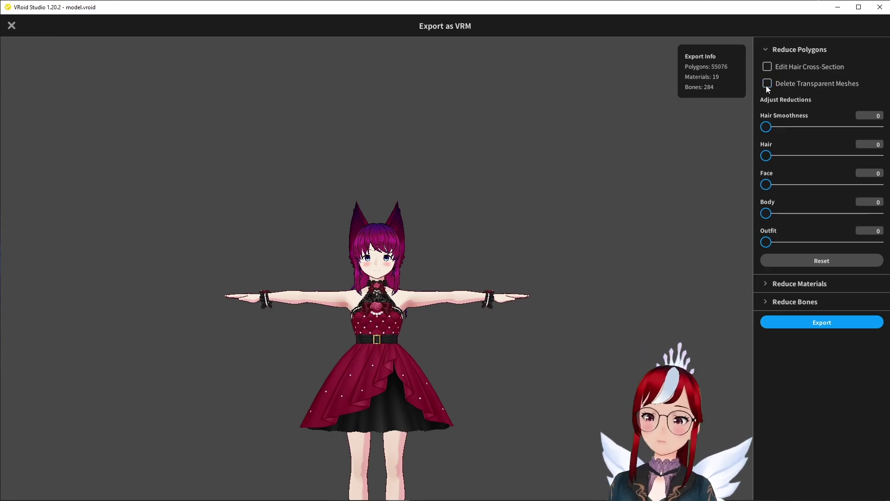
left_click(765, 285)
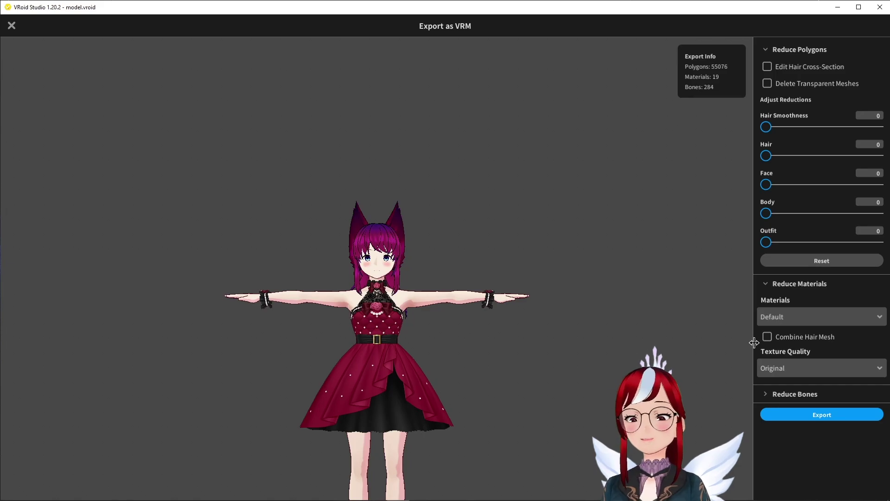
Start the VRM export, title the avatar NiceEars, and go through the remaining avatar permission settings.
left_click(797, 416)
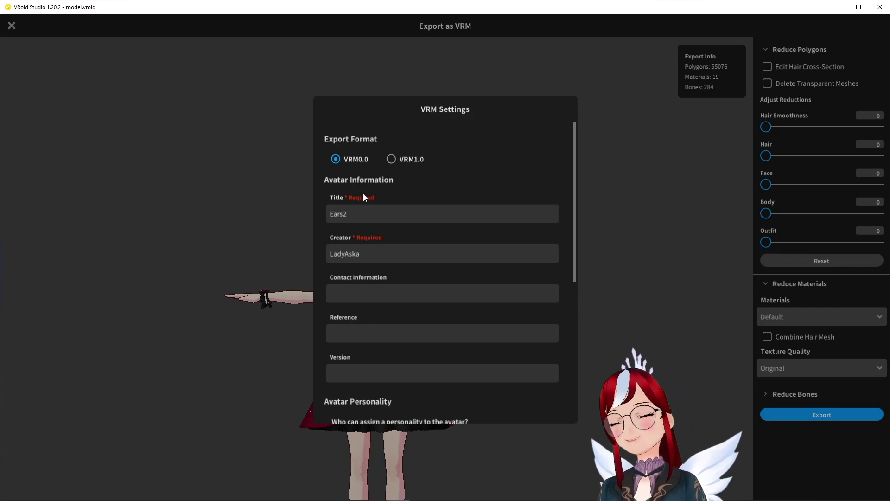
left_click(350, 214)
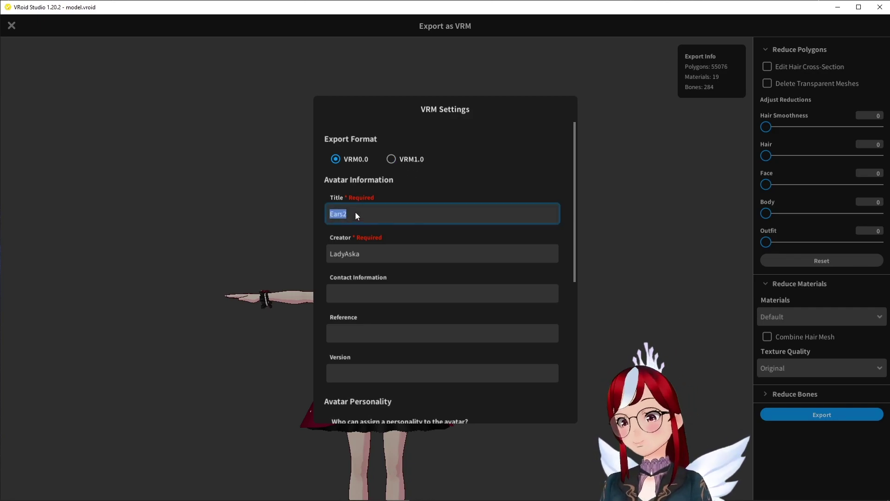
type("NiceE")
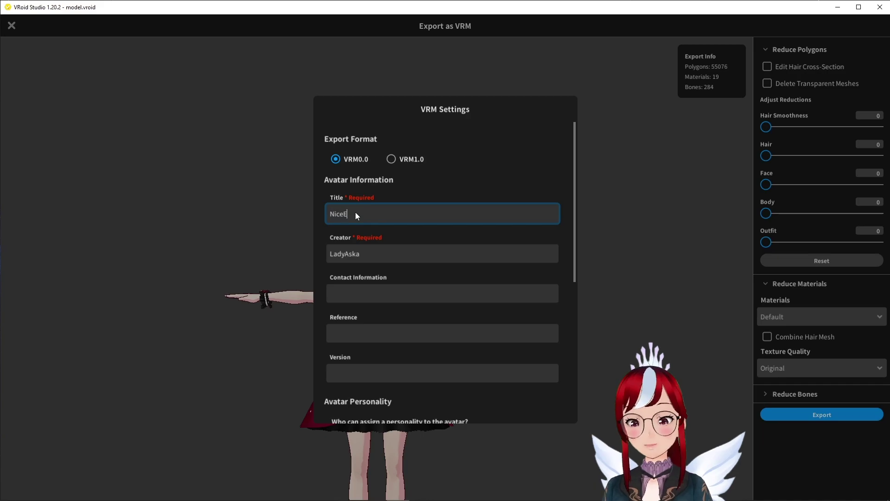
scroll(373, 216, "down", 4)
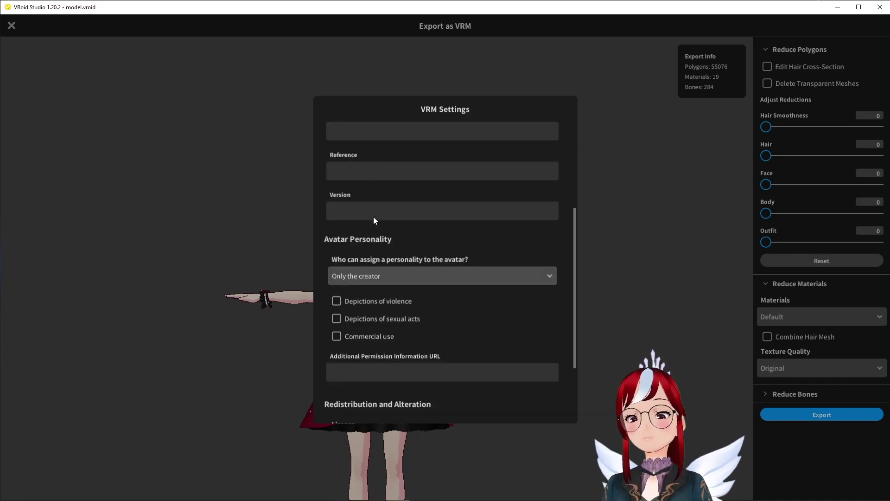
scroll(374, 216, "down", 3)
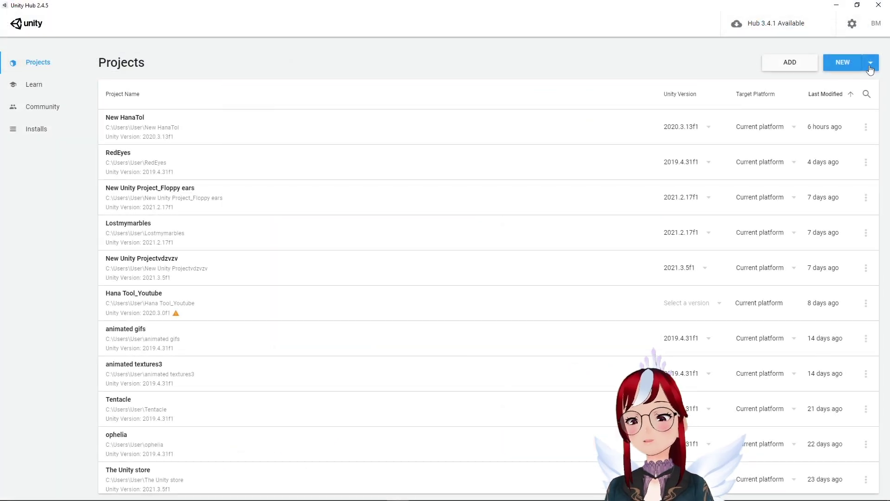
In Unity Hub, start a new project with Unity version 2020.3.13f1.
left_click(869, 64)
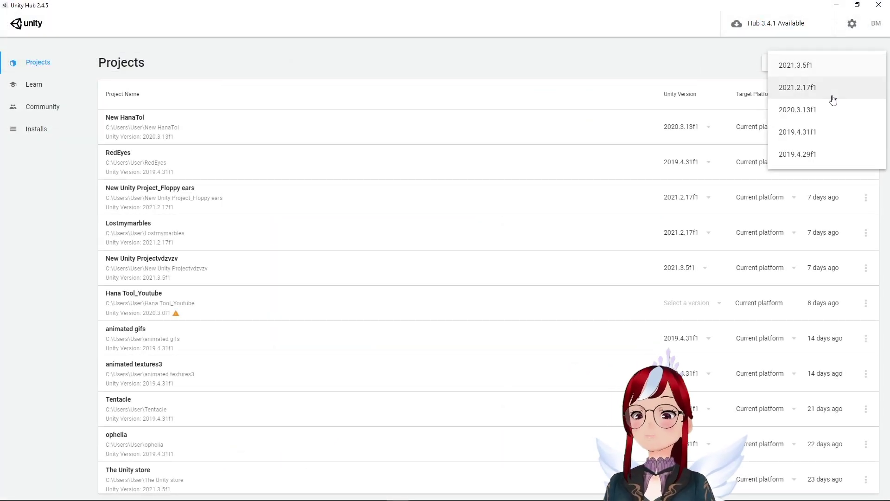
left_click(809, 111)
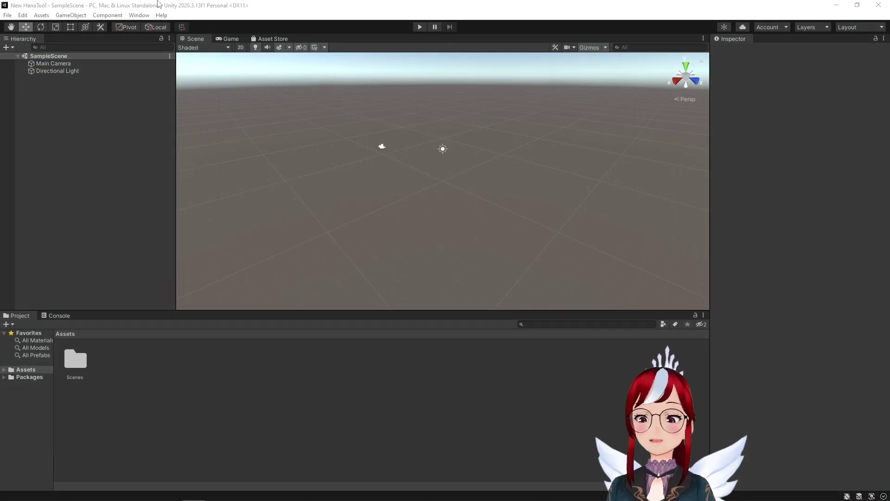
Import the custom package UniVRM-0.98.0_2f6b.unitypackage from Downloads into the project.
left_click(41, 15)
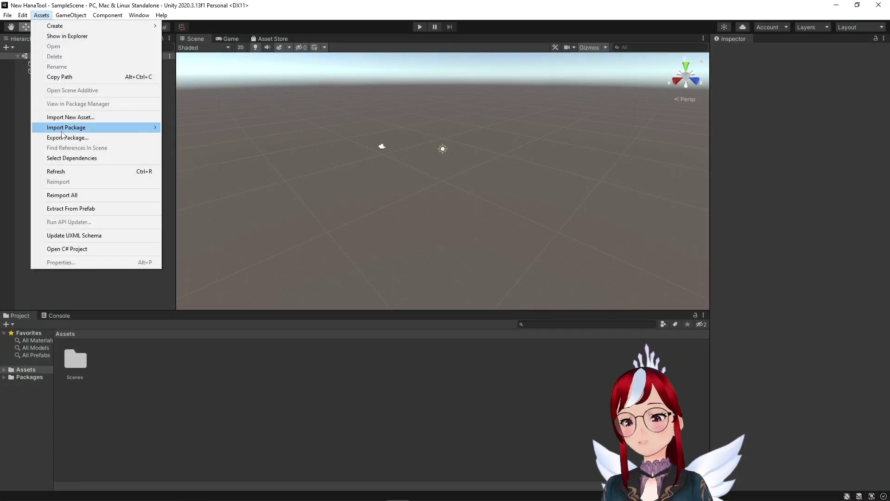
mouse_move(65, 129)
left_click(184, 129)
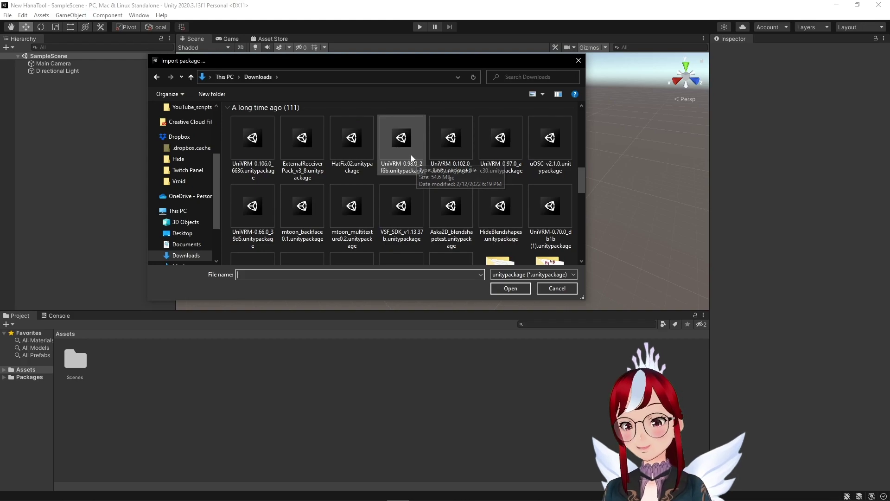
left_click(405, 137)
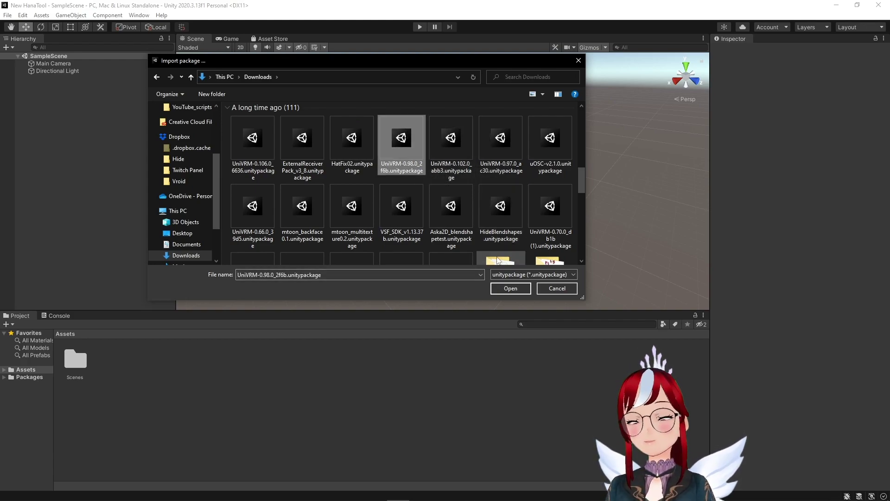
left_click(512, 288)
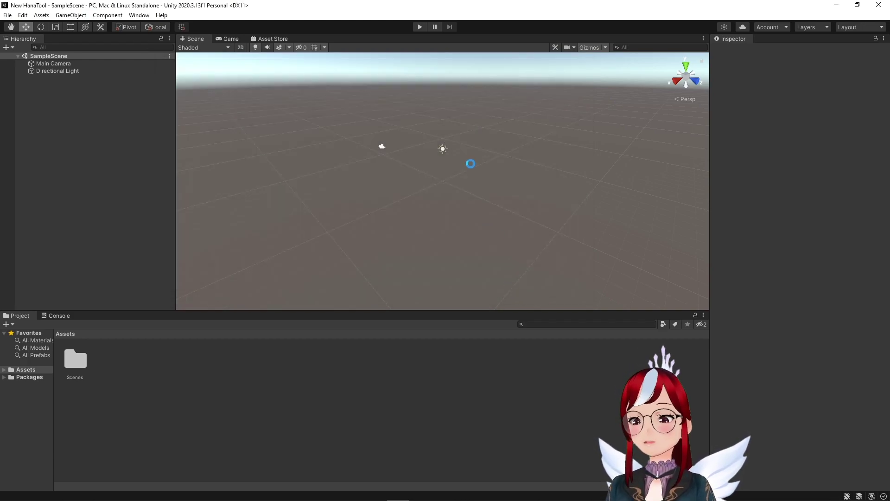
Import the custom package HANA_Tool_v4_0_6_VRM_En.unitypackage from the nested HANA_Tool_v4_0_6_En folder in Downloads.
left_click(41, 15)
mouse_move(91, 129)
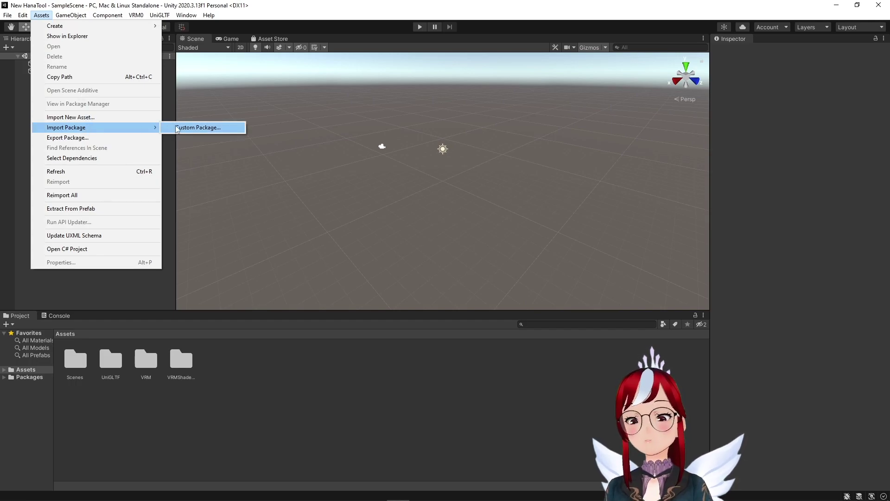
left_click(177, 128)
double_click(236, 139)
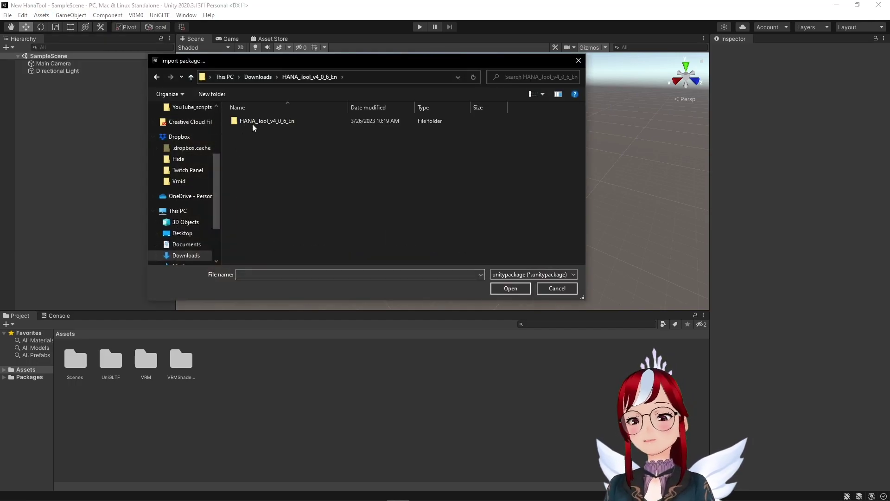
double_click(260, 122)
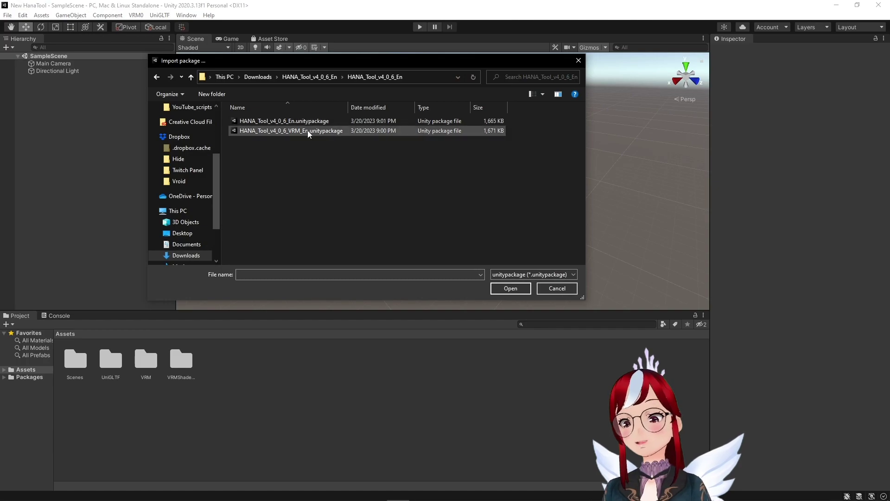
left_click(288, 131)
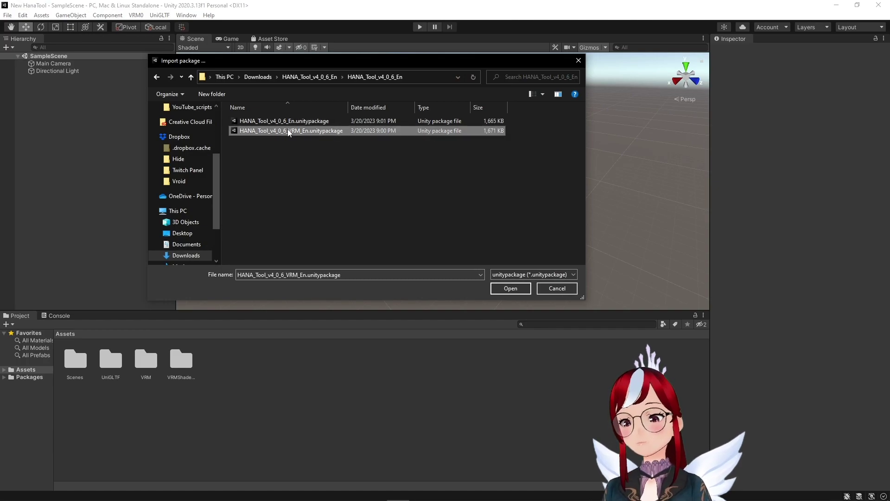
left_click(508, 288)
Create a new folder named HANA in the project's Assets.
right_click(275, 353)
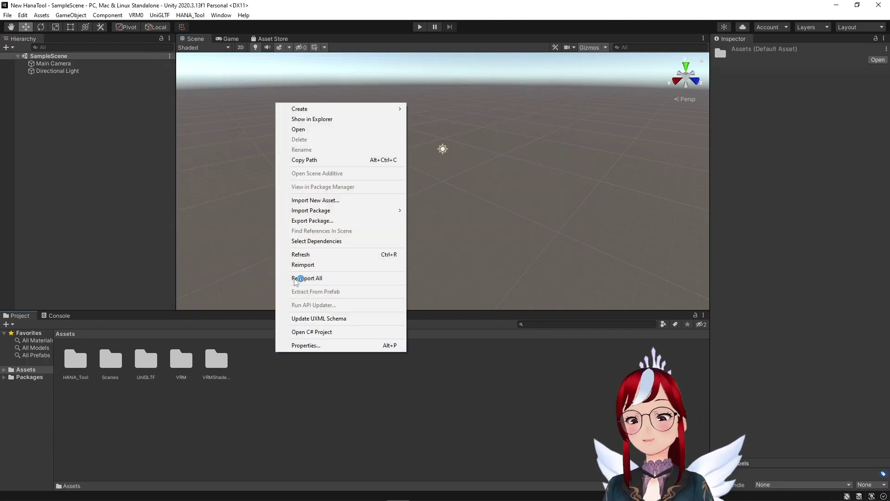
mouse_move(301, 110)
left_click(456, 123)
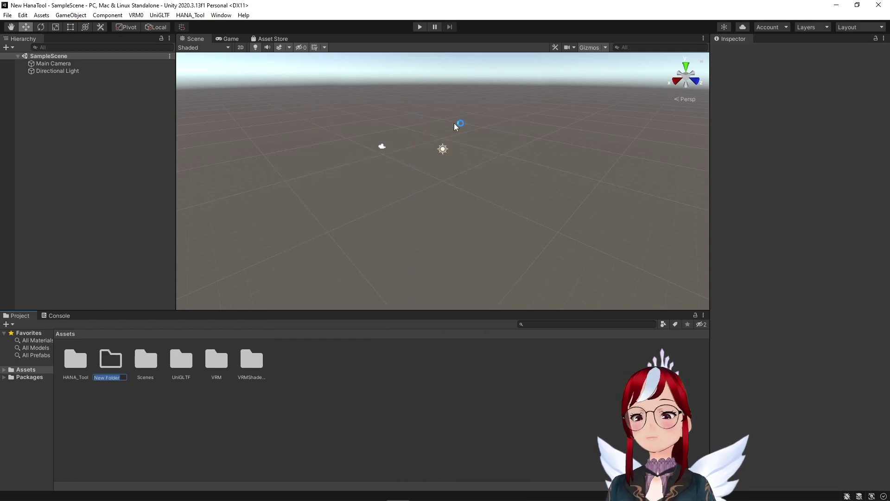
type("Ha")
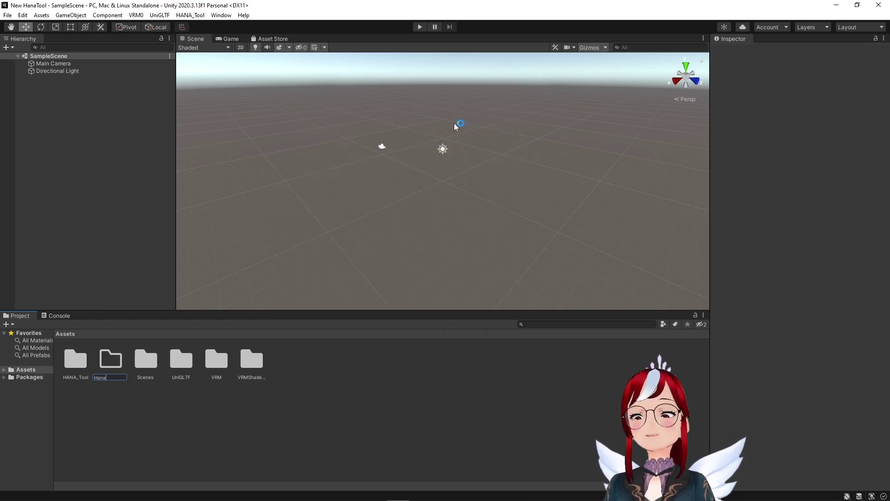
type("NA")
key("Return")
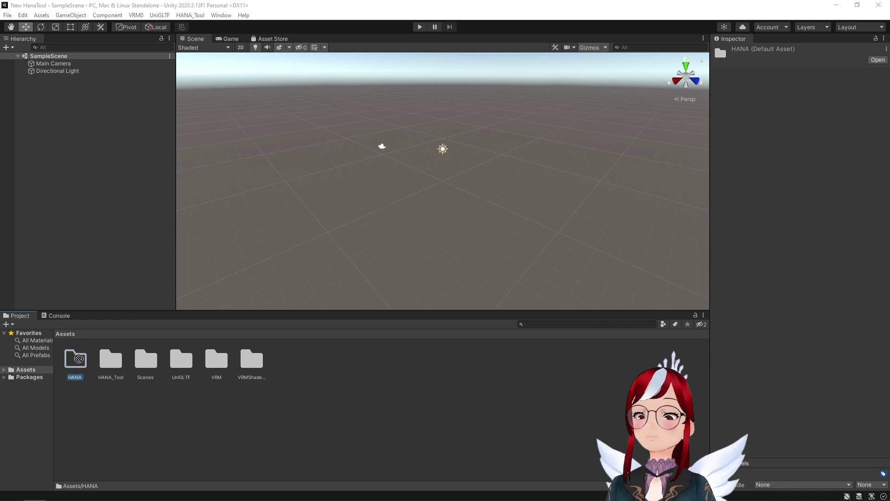
Open the HANA folder and add the SweetEars model to the scene.
left_click(77, 359)
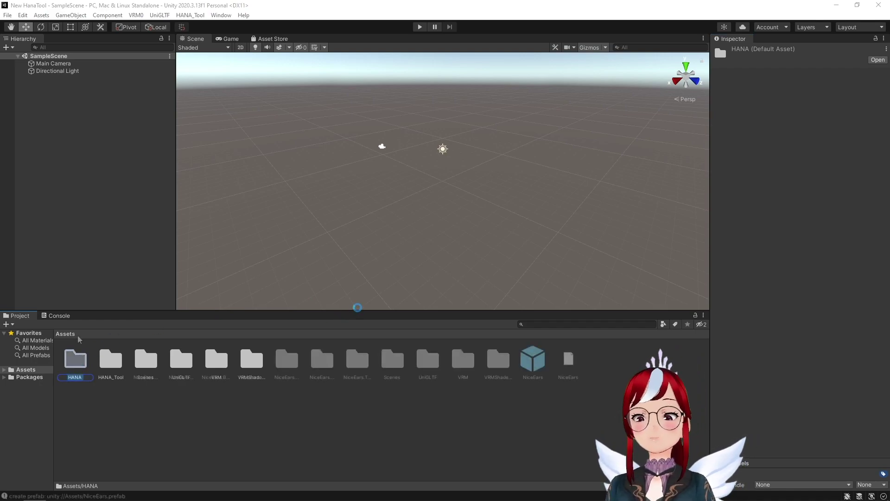
double_click(75, 360)
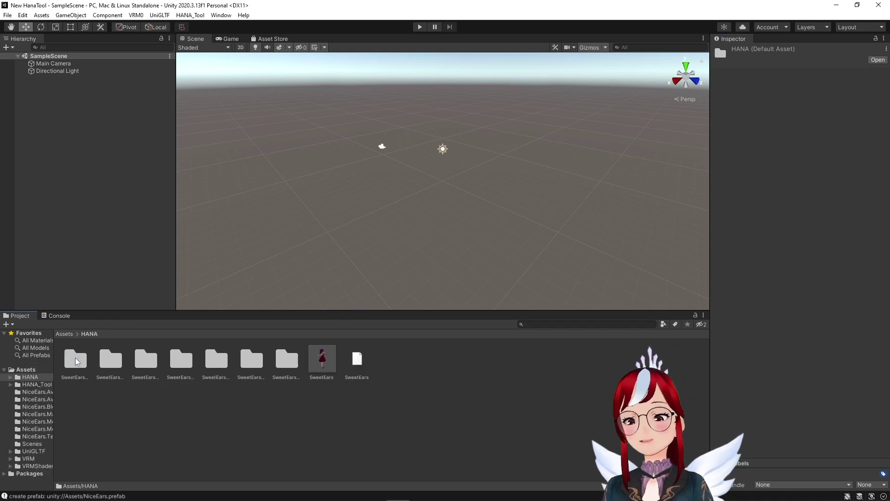
left_click_drag(322, 359, 113, 249)
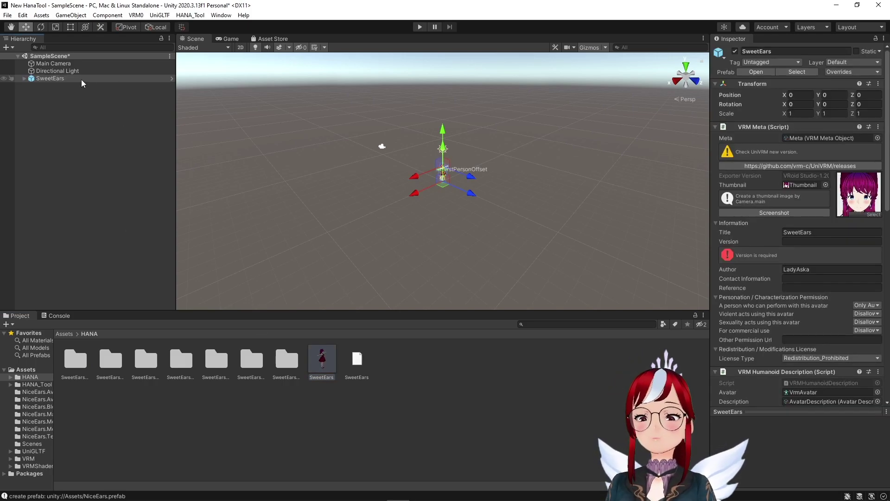
left_click(191, 14)
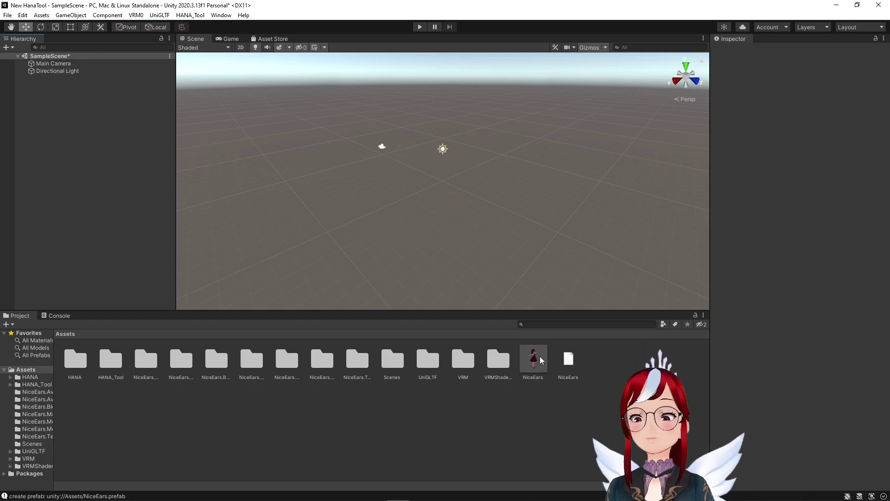
Add the NiceEars model from the Assets folder to the scene.
left_click(533, 358)
left_click_drag(107, 169, 82, 154)
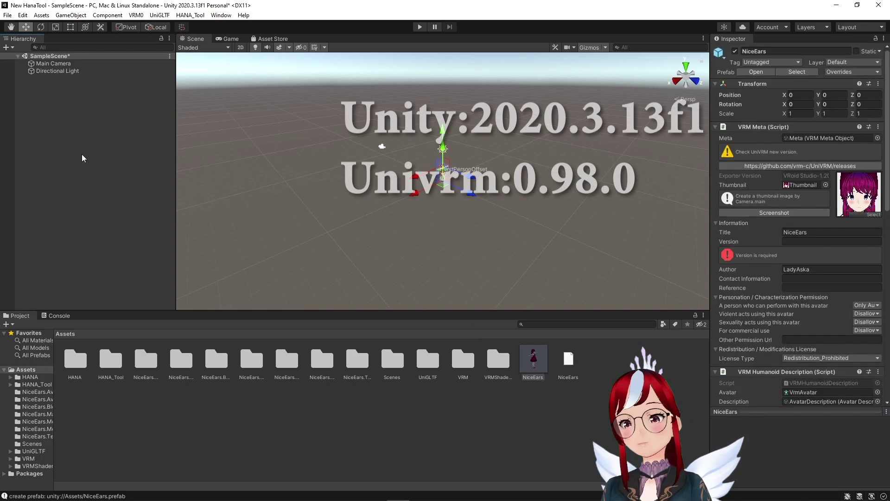
scroll(454, 120, "up", 3)
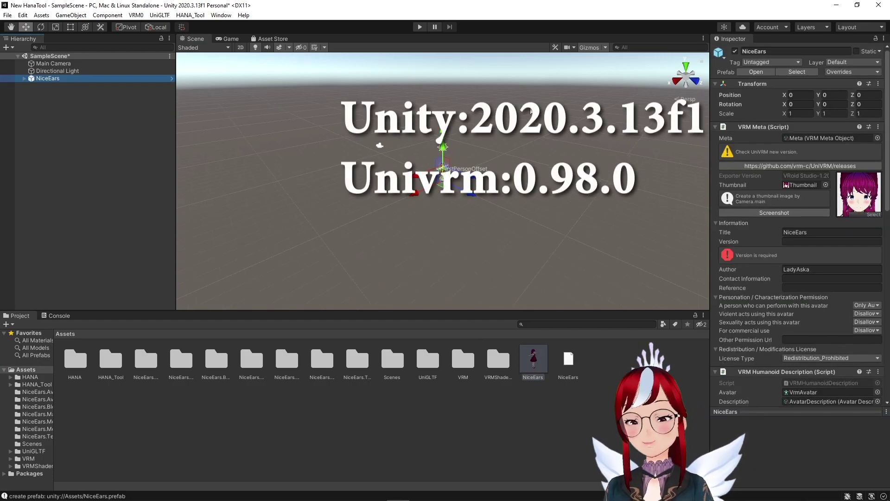
scroll(512, 103, "up", 4)
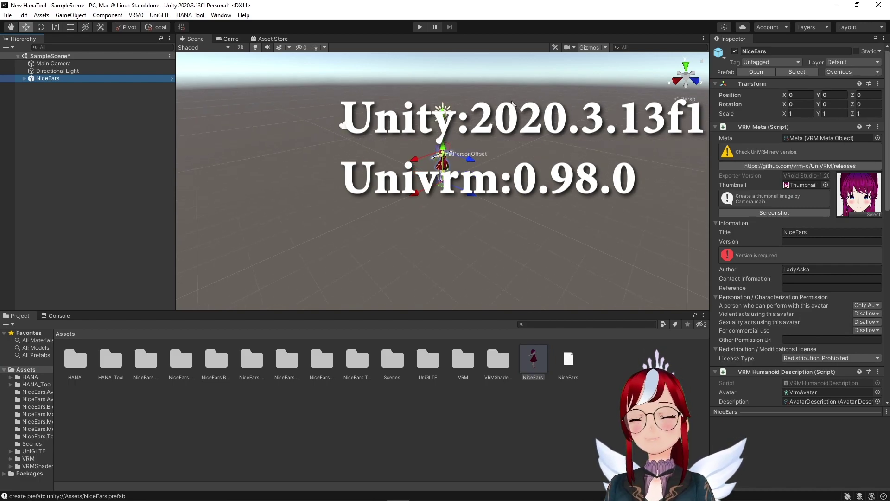
scroll(513, 103, "up", 5)
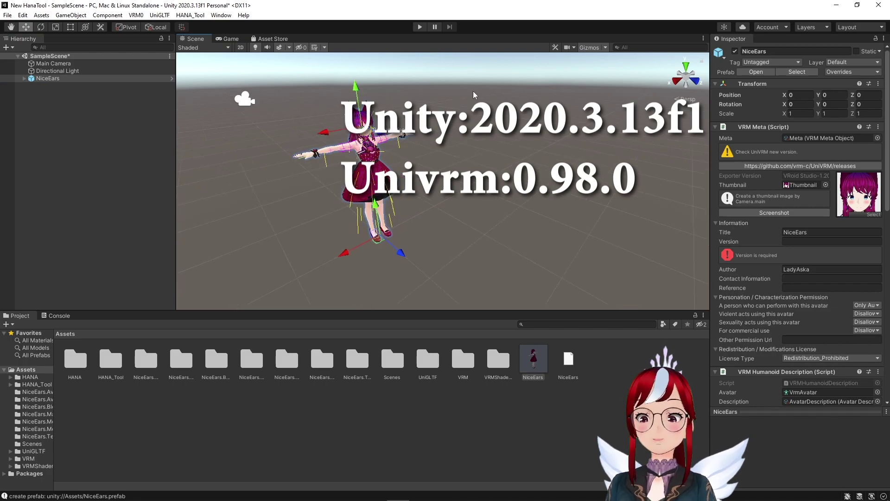
right_click_drag(475, 96, 287, 74)
scroll(516, 95, "up", 5)
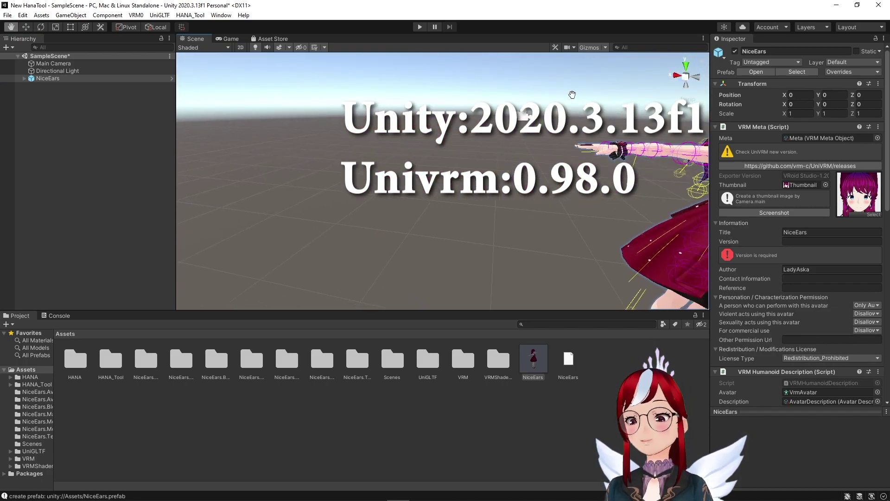
left_click_drag(516, 95, 441, 101, "alt")
scroll(441, 101, "down", 3)
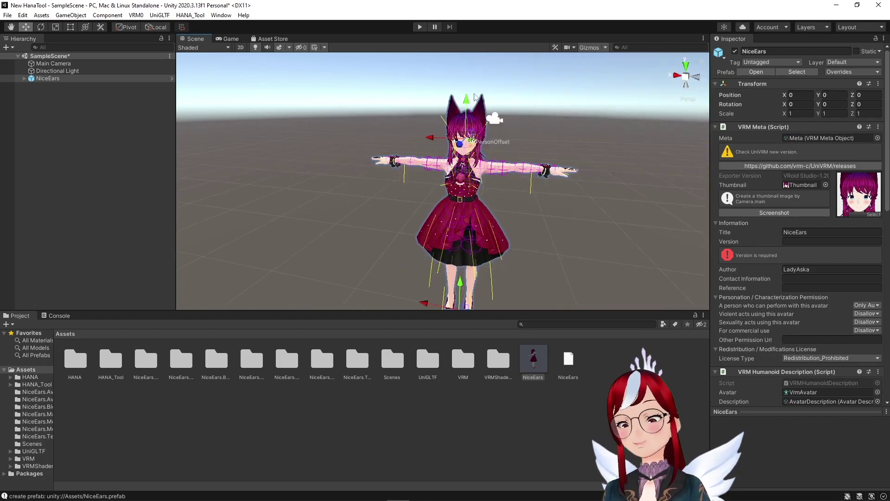
Open the HANA_Tool Reader and assign the Face mesh as its SkinnedMeshRenderer.
left_click(190, 15)
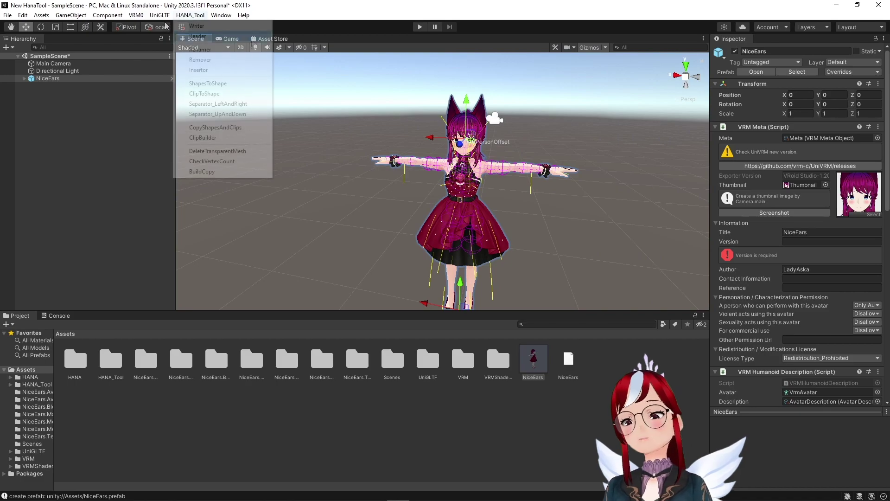
left_click(253, 37)
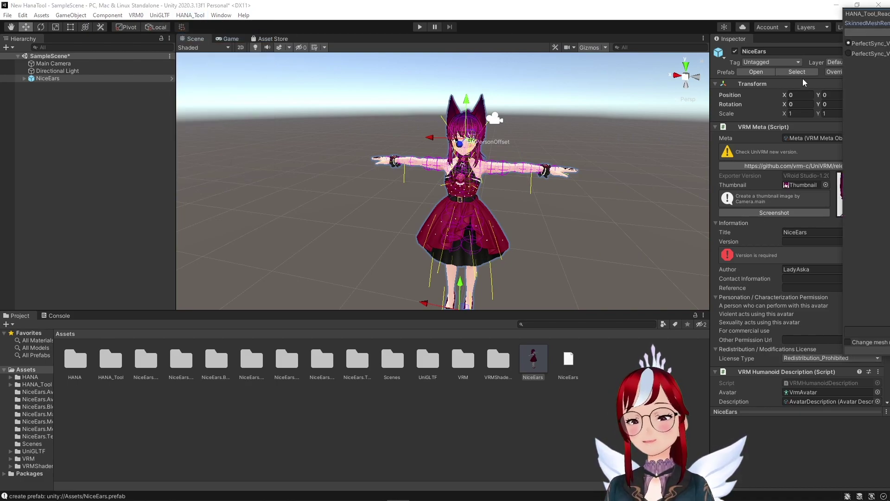
left_click_drag(867, 14, 666, 59)
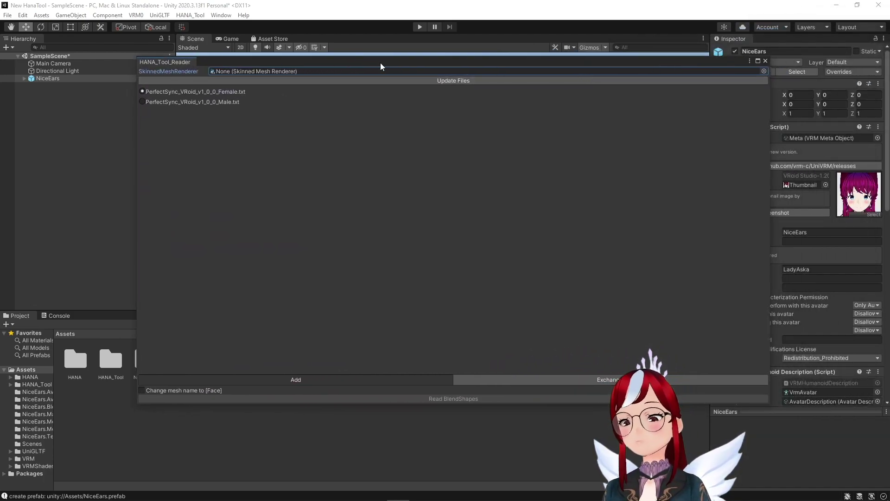
left_click(764, 70)
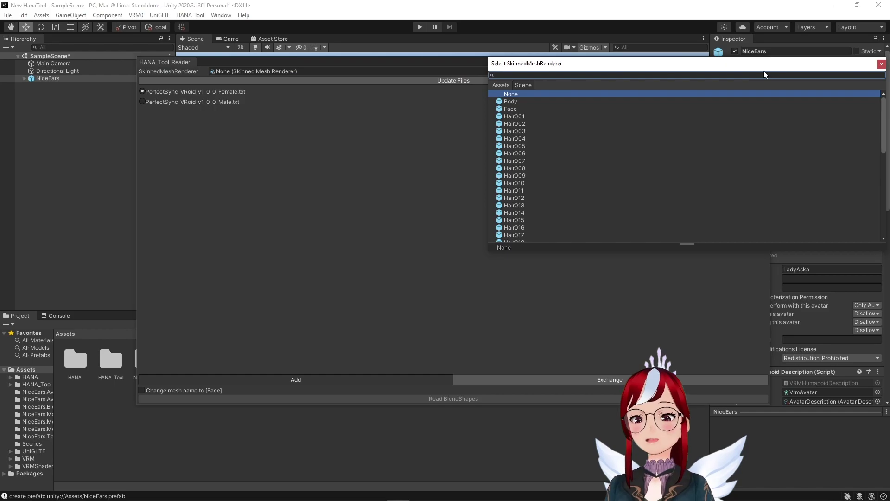
left_click(537, 108)
Read the blendshapes from PerfectSync_VRoid_v1_0_0_Female.txt into the Face mesh.
left_click(358, 102)
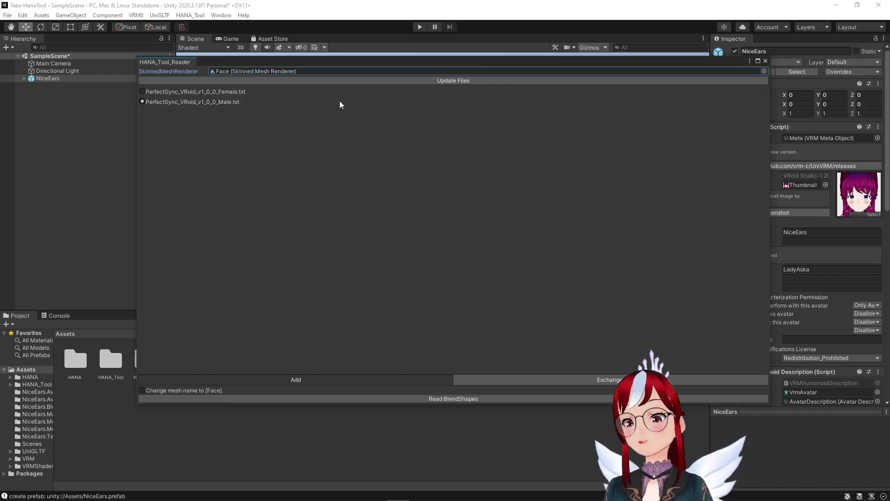
left_click(184, 92)
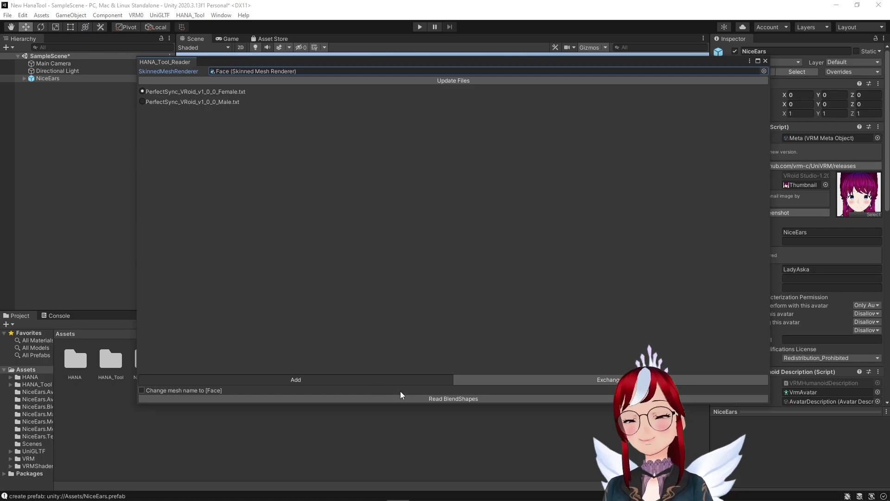
left_click(414, 401)
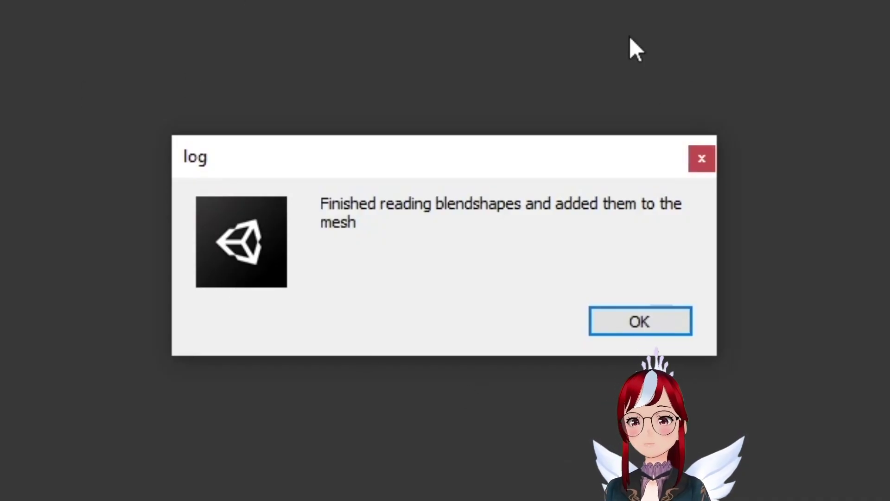
left_click(639, 325)
Open the HANA_Tool ClipBuilder and assign NiceEars as the avatar.
left_click(190, 15)
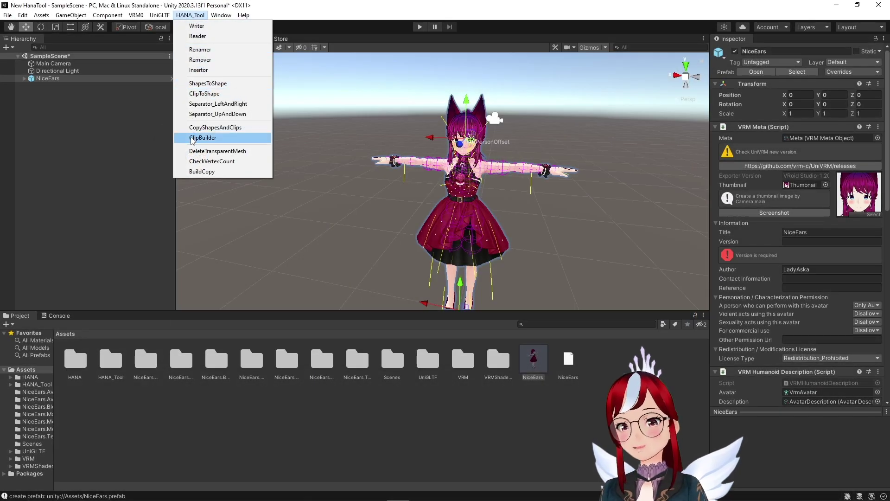
left_click(194, 139)
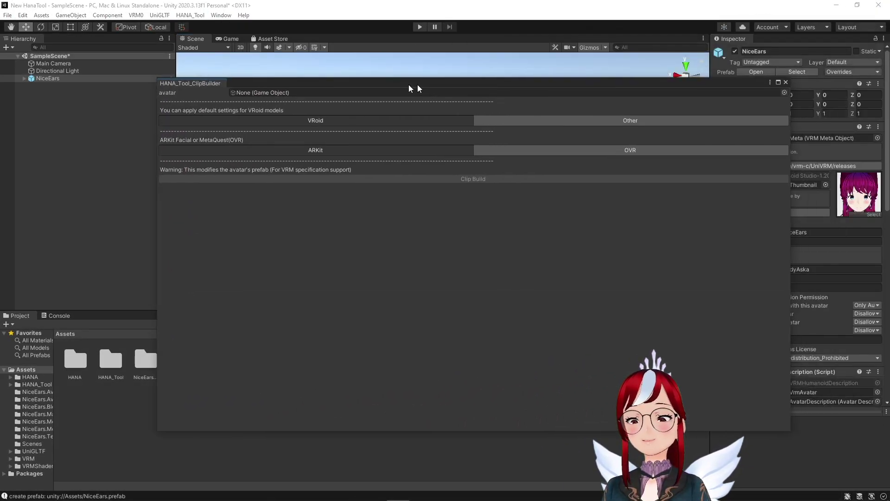
left_click_drag(417, 84, 402, 45)
left_click(406, 50)
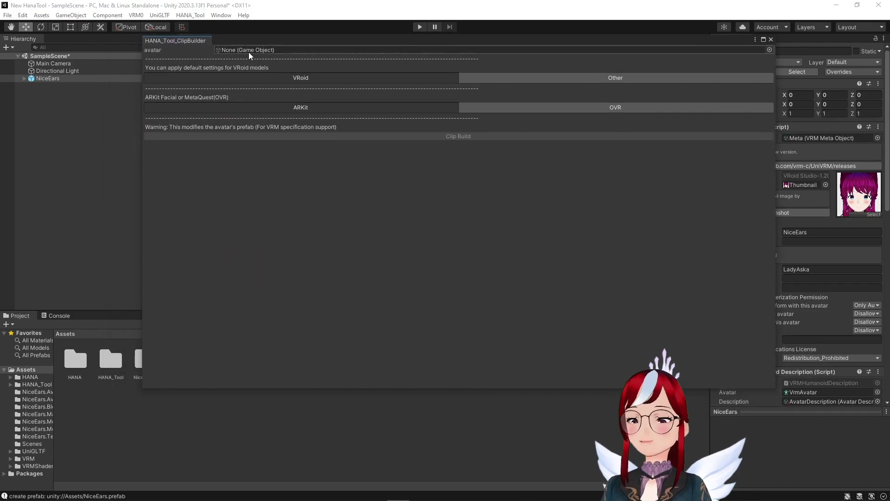
left_click(769, 50)
scroll(546, 96, "down", 10)
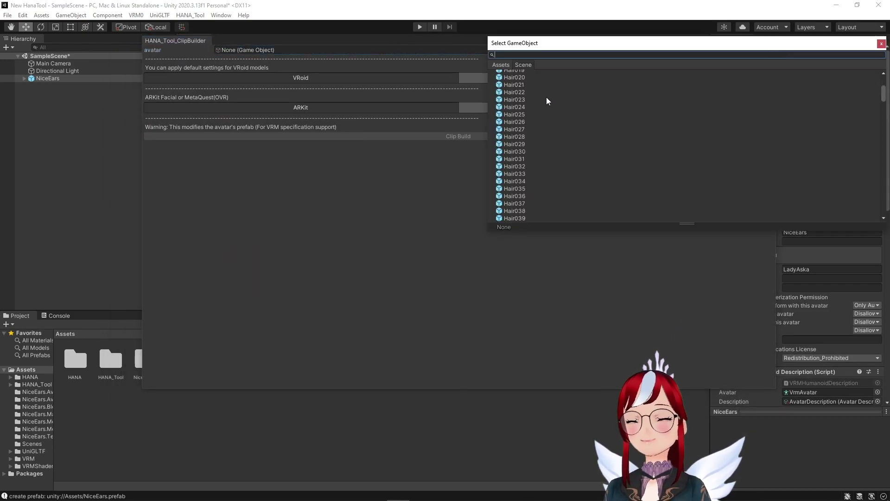
scroll(546, 96, "down", 12)
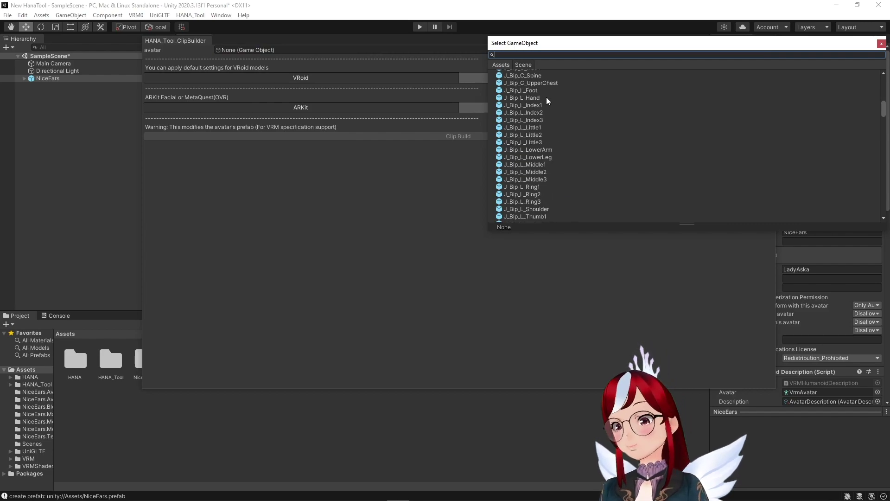
scroll(546, 97, "down", 12)
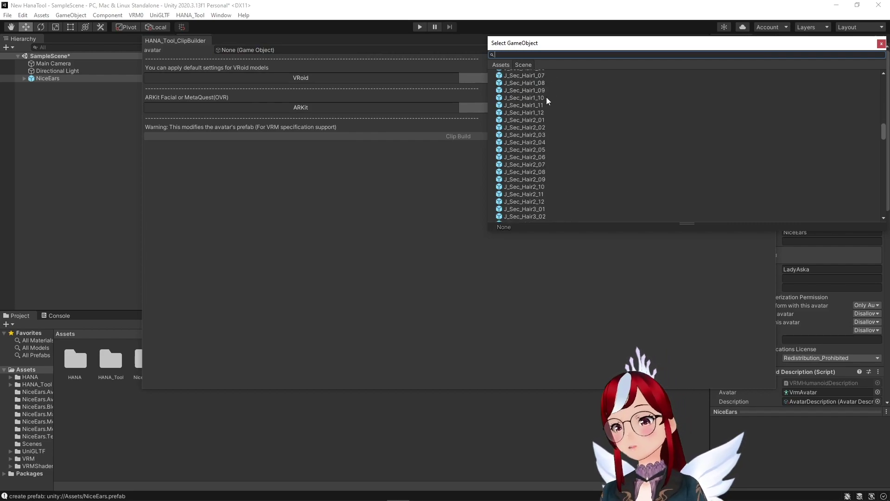
scroll(549, 99, "down", 12)
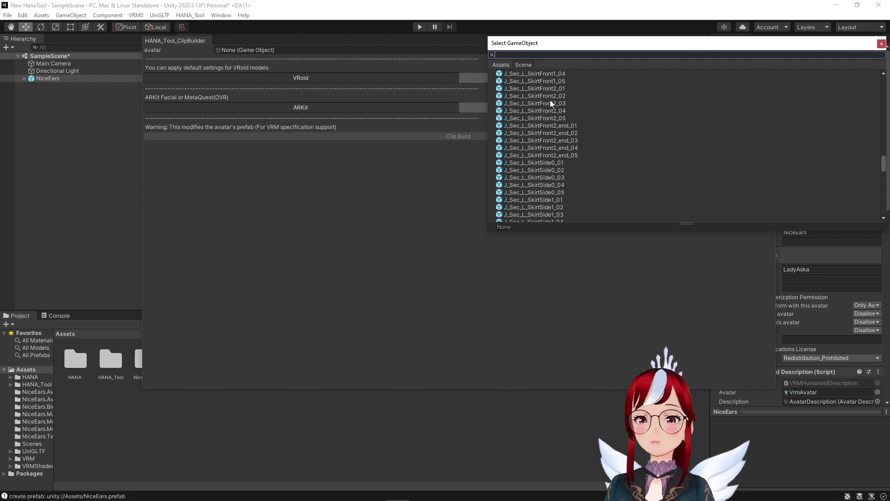
scroll(551, 102, "down", 12)
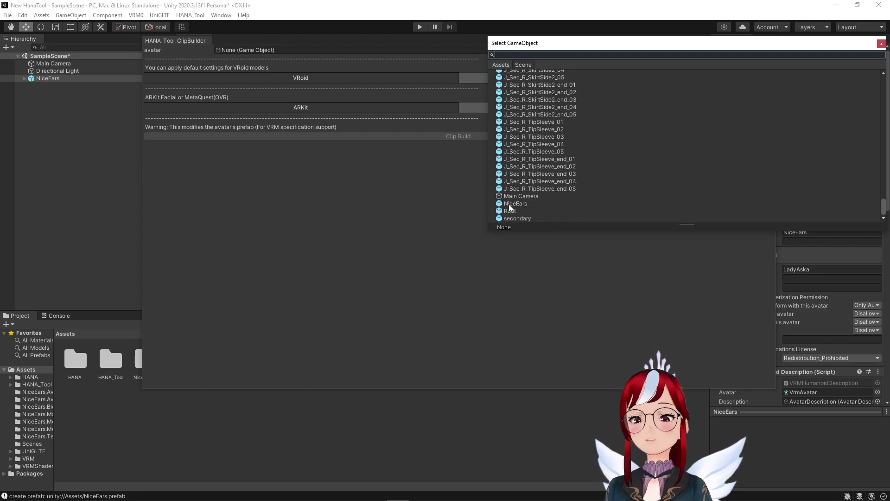
left_click(509, 204)
left_click_drag(643, 50, 298, 201)
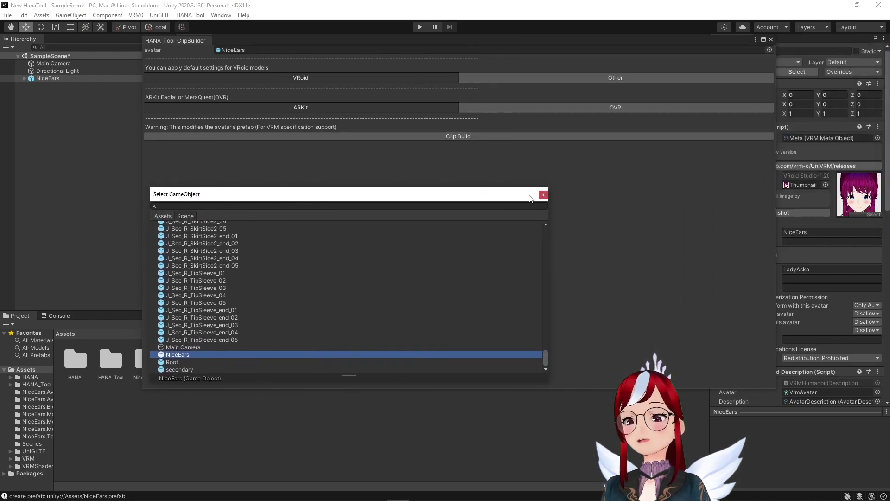
left_click(413, 136)
Build the ARKit clips for the avatar with the VRoid default settings, and close the ClipBuilder.
left_click(569, 77)
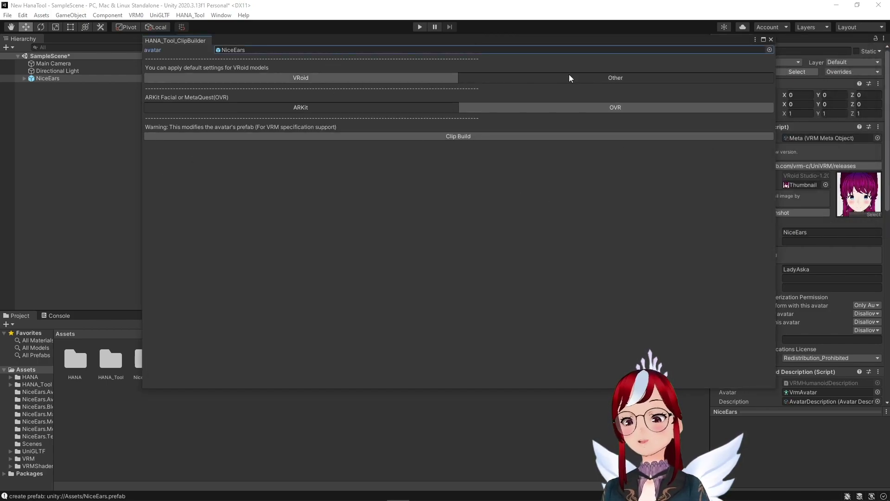
left_click(307, 77)
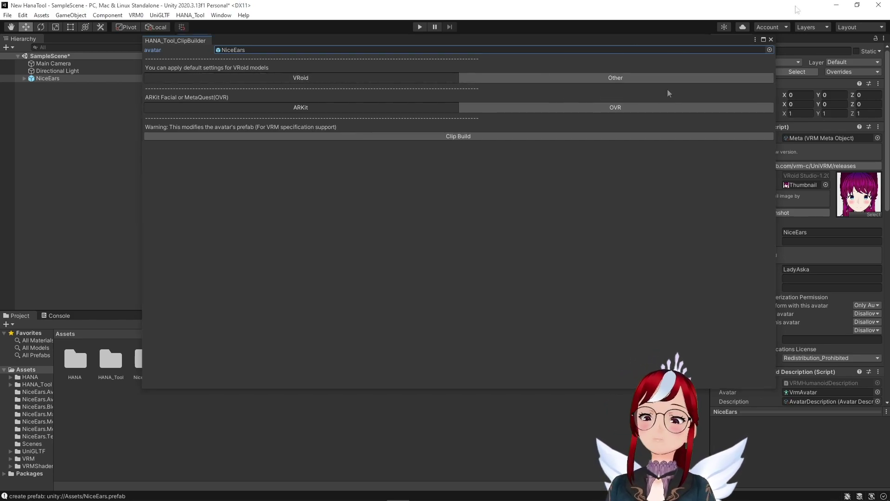
left_click(449, 135)
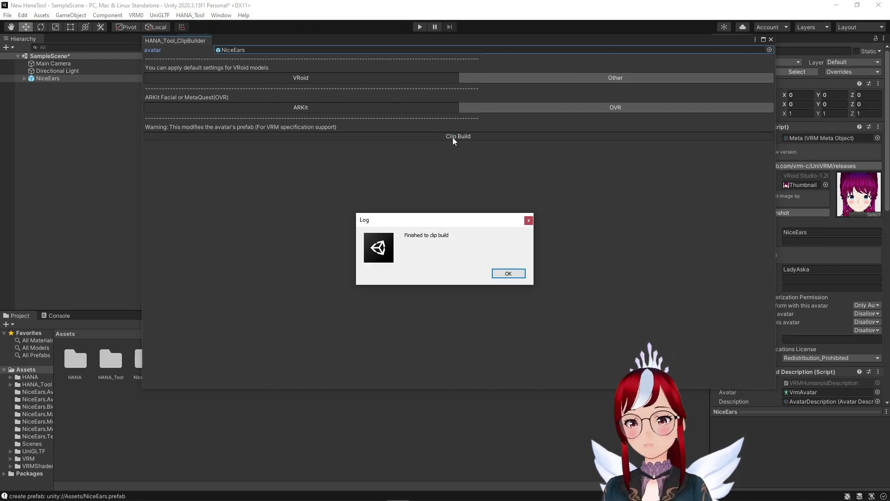
left_click(511, 273)
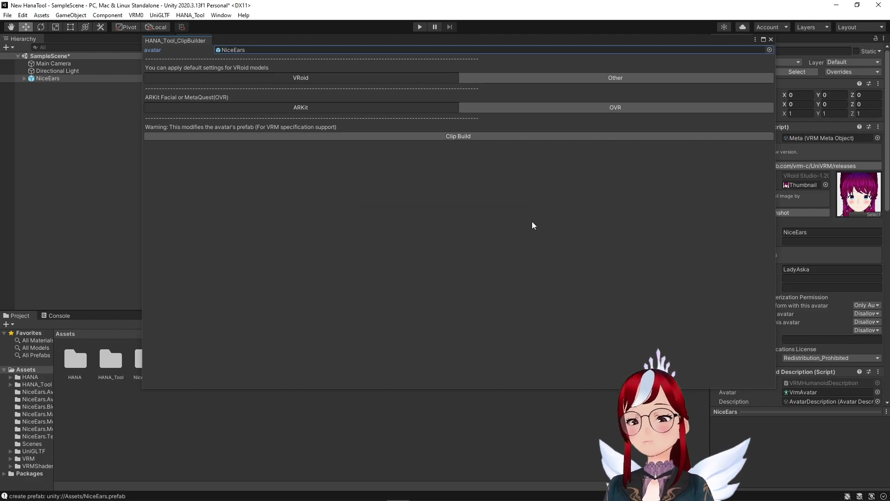
left_click(770, 40)
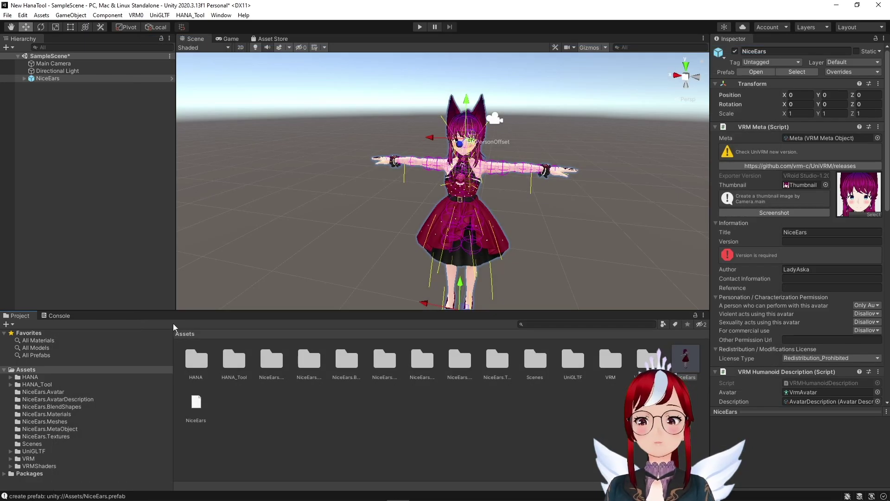
Select the BlendShape asset in NiceEars.BlendShapes, widen its inspector and show the avatar preview in a floating window.
left_click(52, 407)
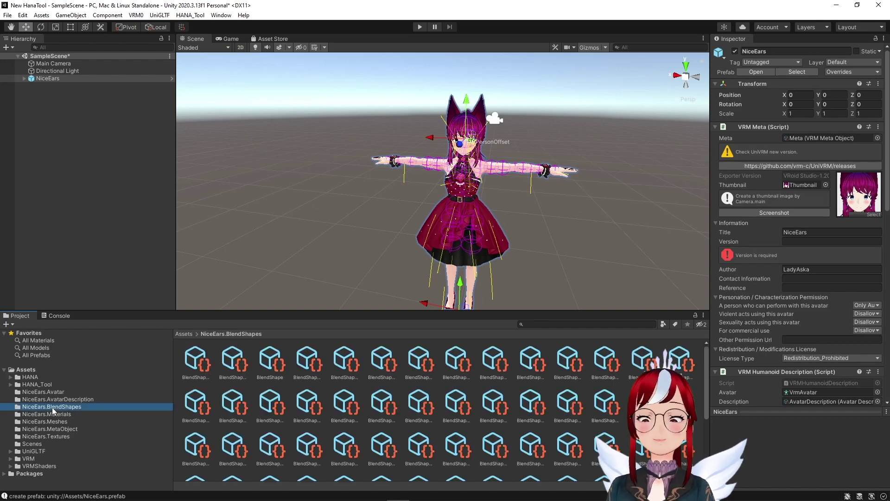
left_click(271, 361)
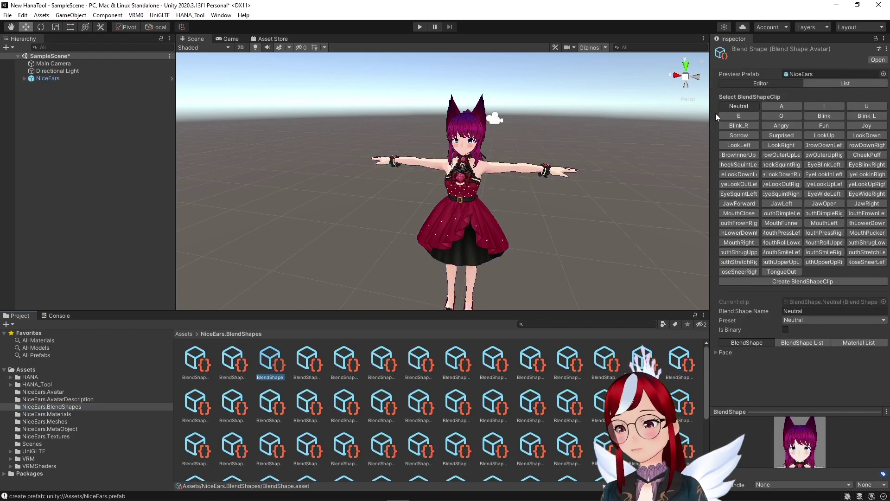
left_click_drag(709, 116, 666, 116)
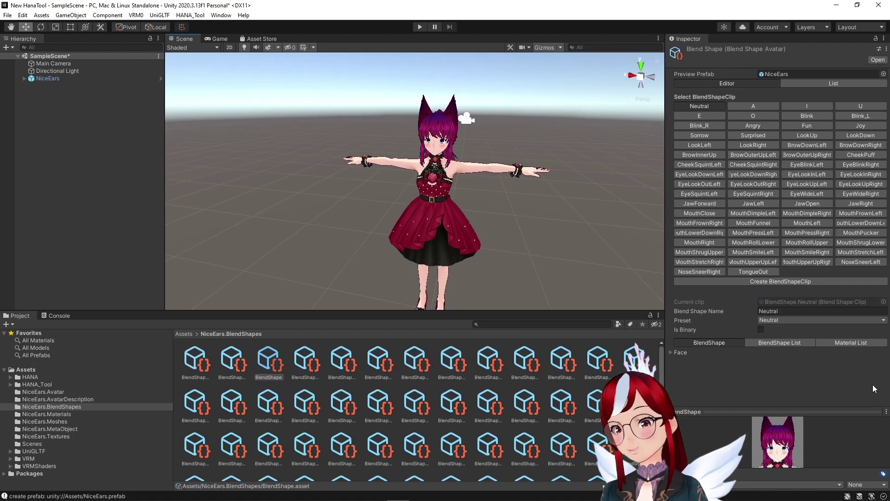
right_click(783, 411)
left_click(838, 415)
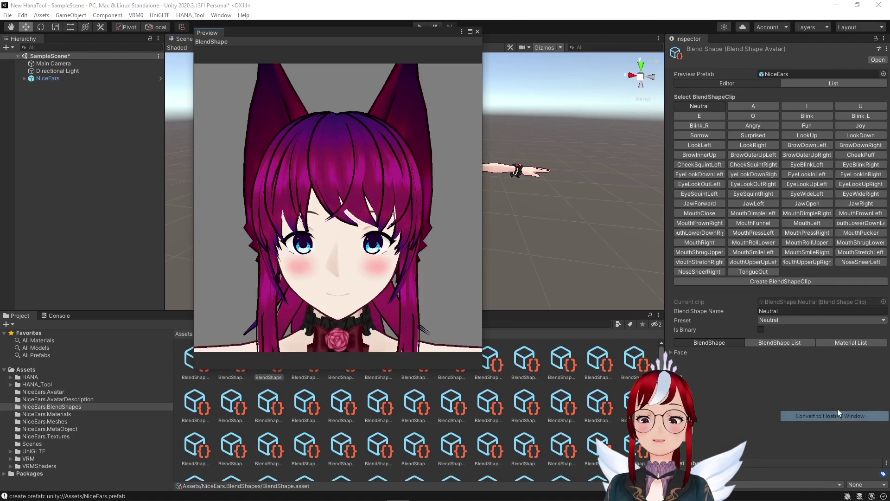
scroll(364, 121, "down", 2)
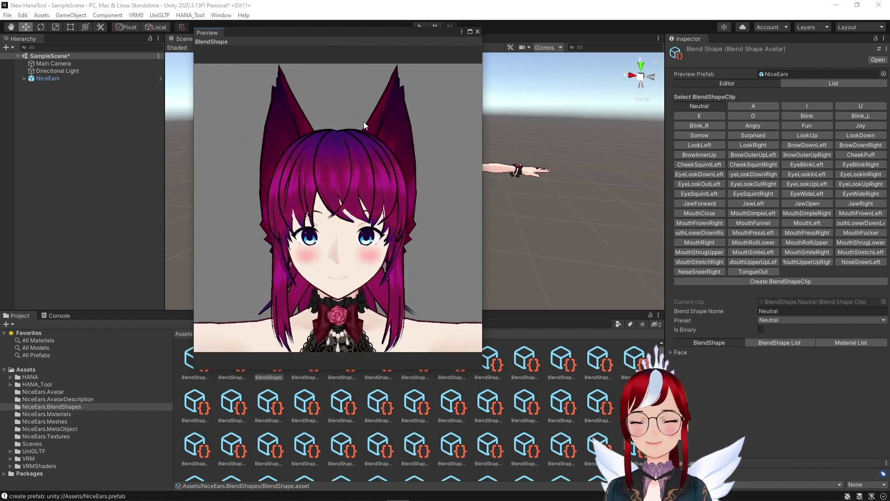
scroll(363, 122, "down", 1)
Preview the EyeBlinkLeft, JawOpen, MouthSmileRight, MouthUpperUpLeft, NoseSneerRight and TongueOut clips on the avatar's face.
left_click(798, 164)
left_click(811, 203)
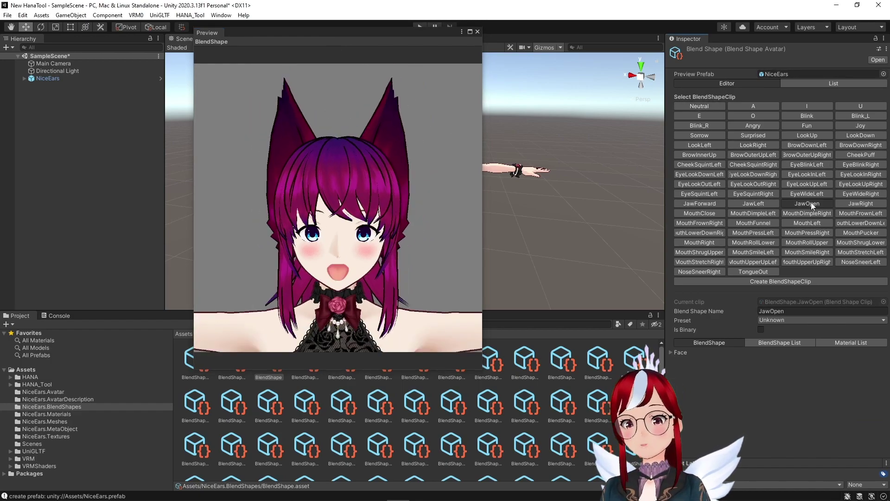
left_click(807, 251)
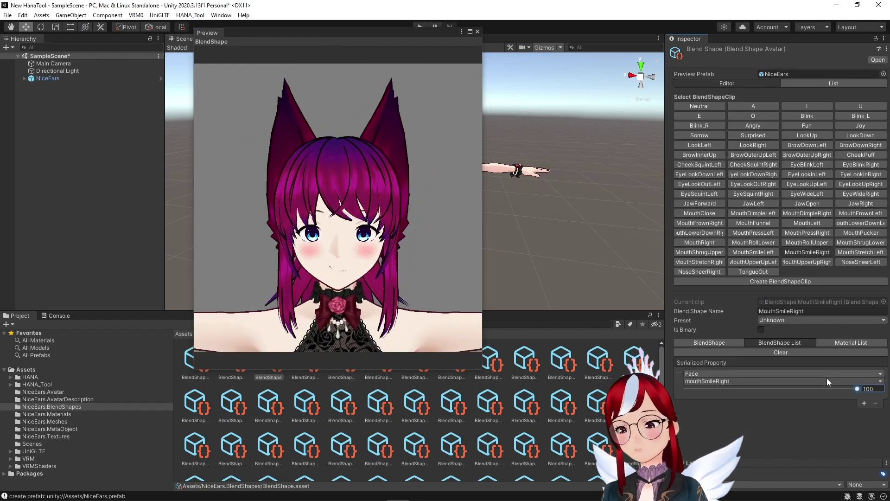
left_click(752, 262)
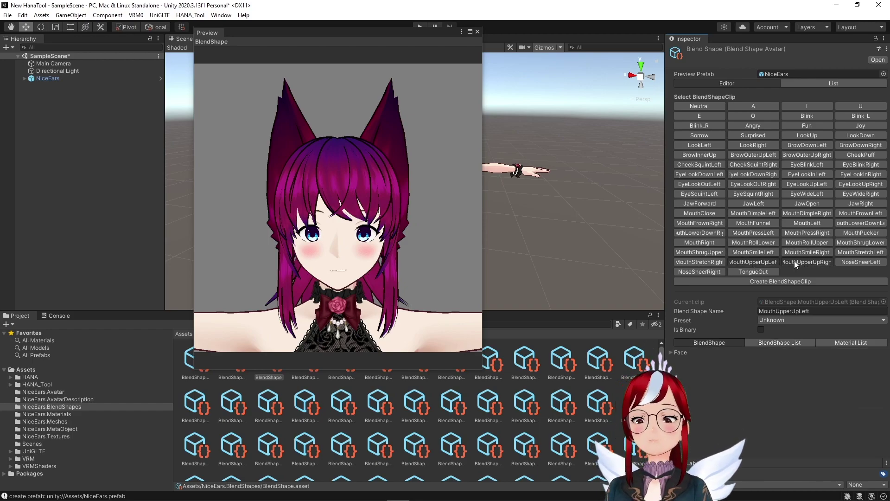
left_click(702, 272)
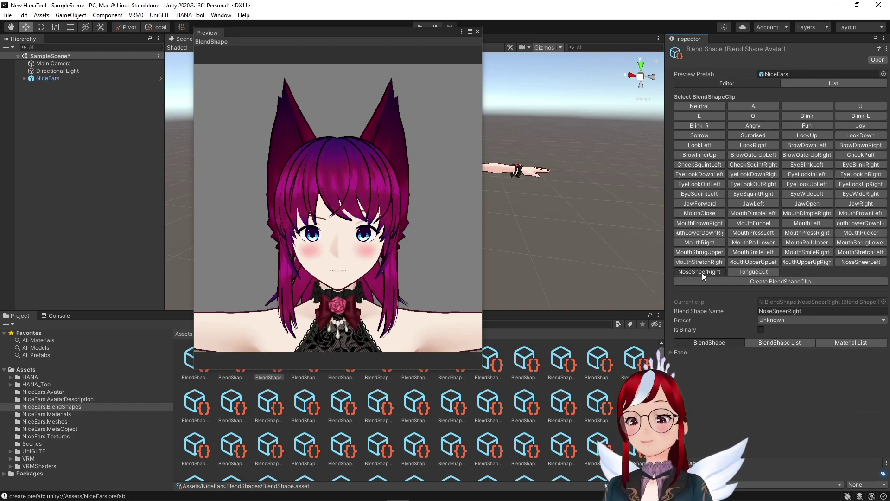
left_click(746, 272)
mouse_move(352, 208)
left_mouse_down()
mouse_move(311, 210)
mouse_move(352, 210)
left_mouse_up()
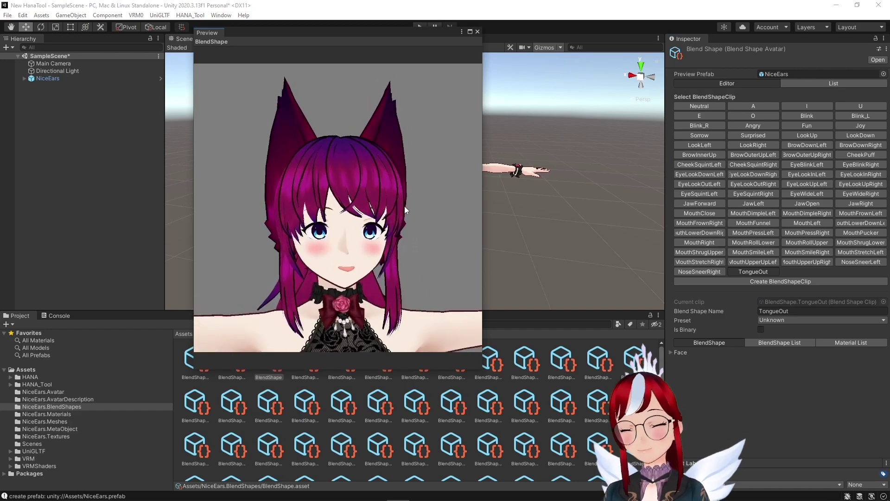
Create a new BlendShapeClip named WTF in the NiceEars.BlendShapes folder.
left_click(777, 281)
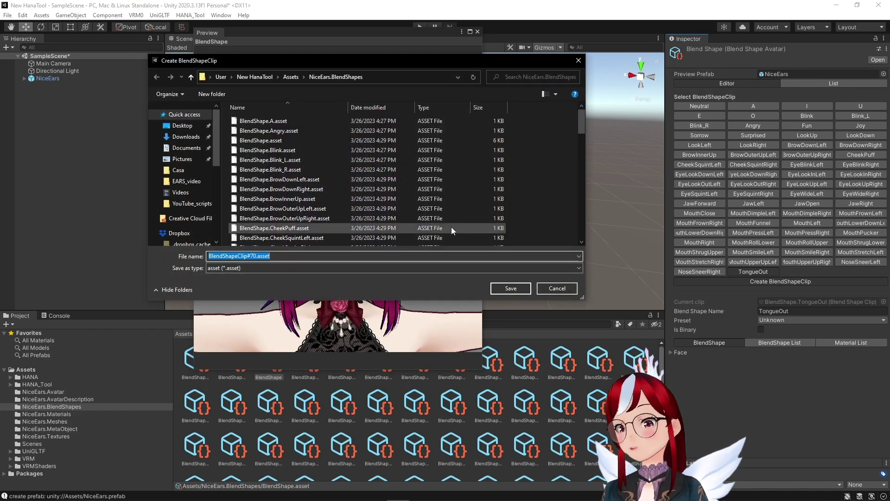
type("WTF")
key("Return")
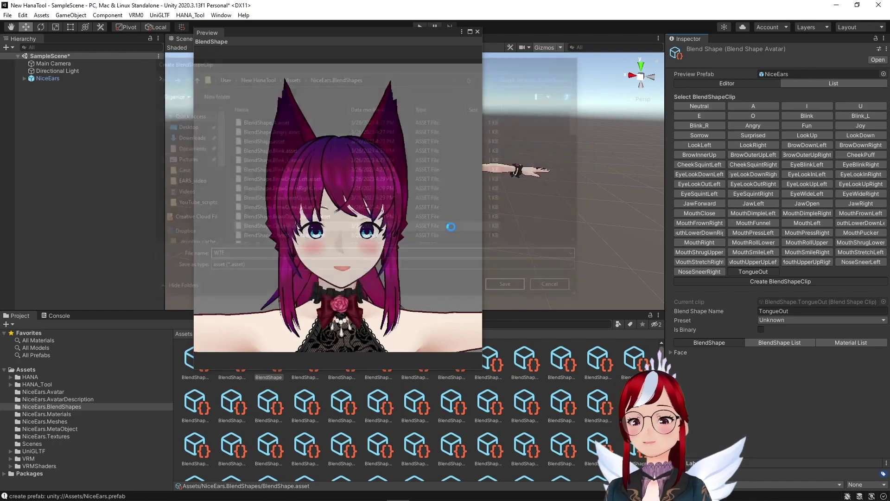
In the WTF clip's Face shapes, set browInnerUp and browOuterUpLeft to 100 and browDownRight to 59.2.
left_click(807, 274)
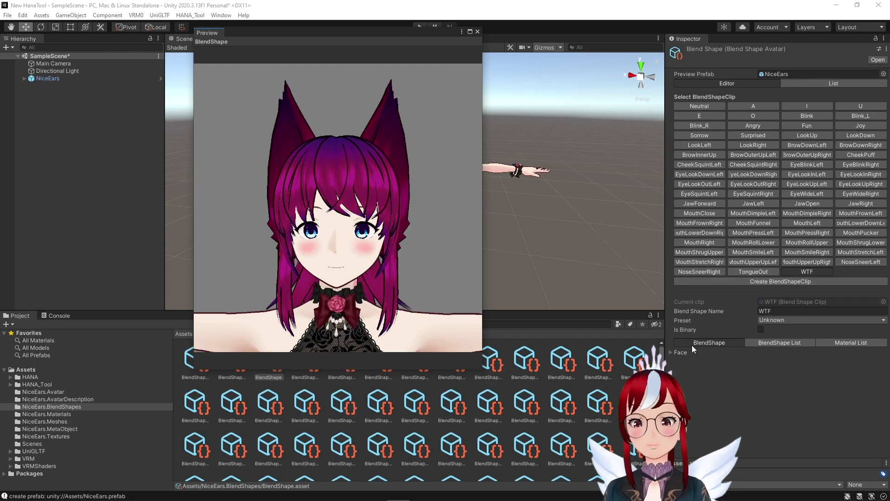
left_click(680, 352)
scroll(779, 306, "down", 10)
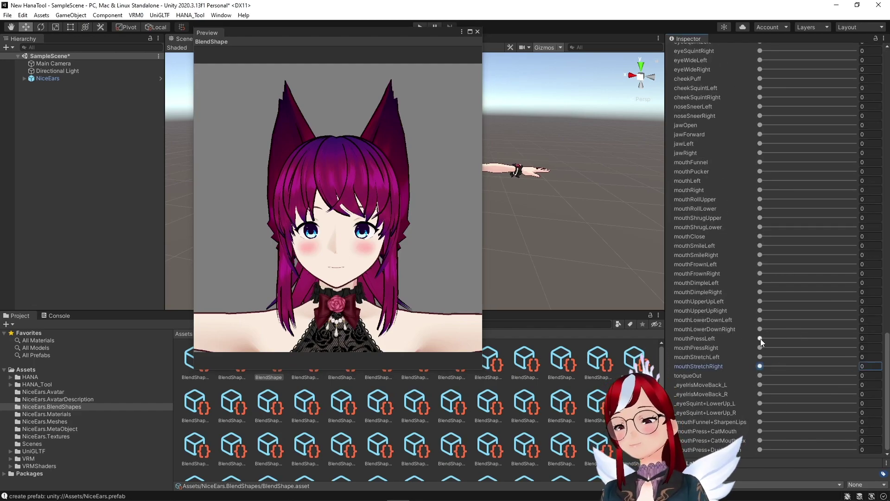
scroll(763, 278, "up", 10)
left_click_drag(760, 181, 857, 180)
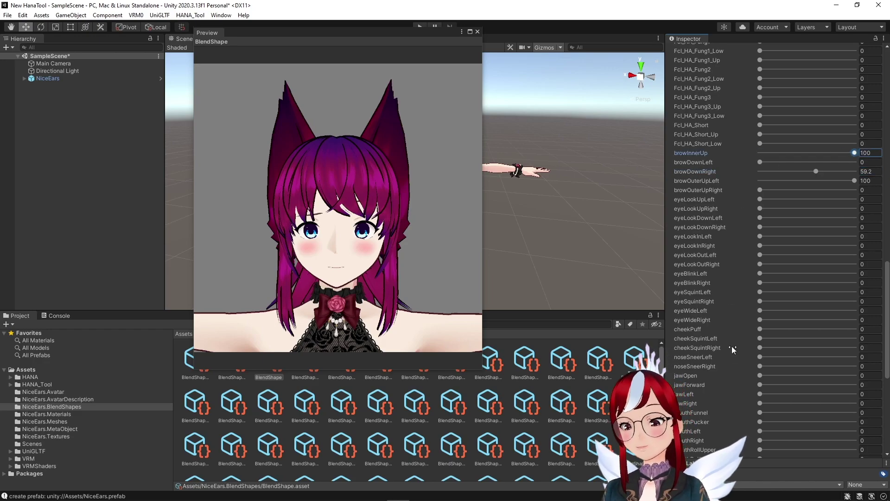
Set eyeLookInLeft, eyeLookInRight, eyeWideLeft and eyeWideRight to 100 and jawOpen to 27.1 in the WTF clip, and close the avatar preview.
scroll(755, 347, "down", 6)
scroll(777, 260, "up", 15)
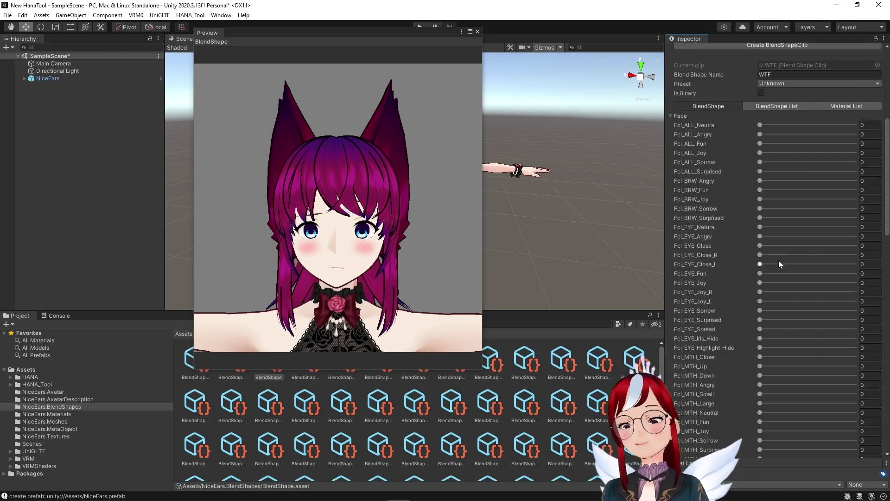
scroll(758, 270, "down", 12)
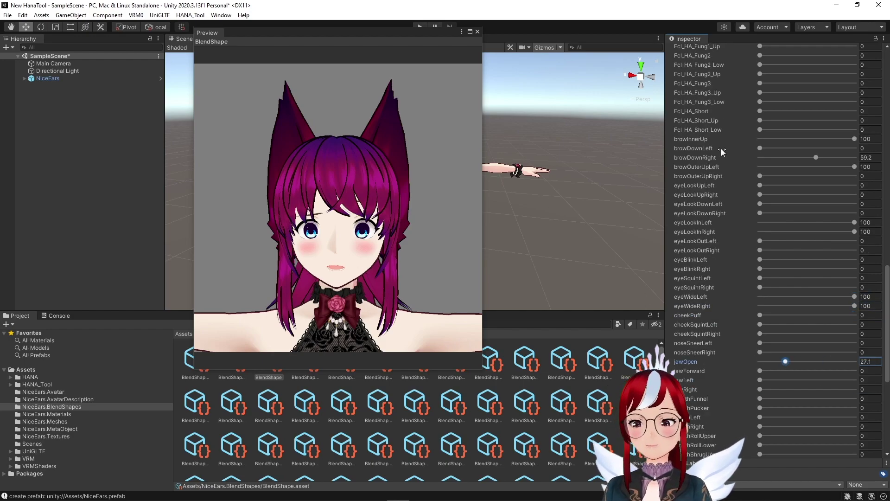
scroll(721, 148, "up", 20)
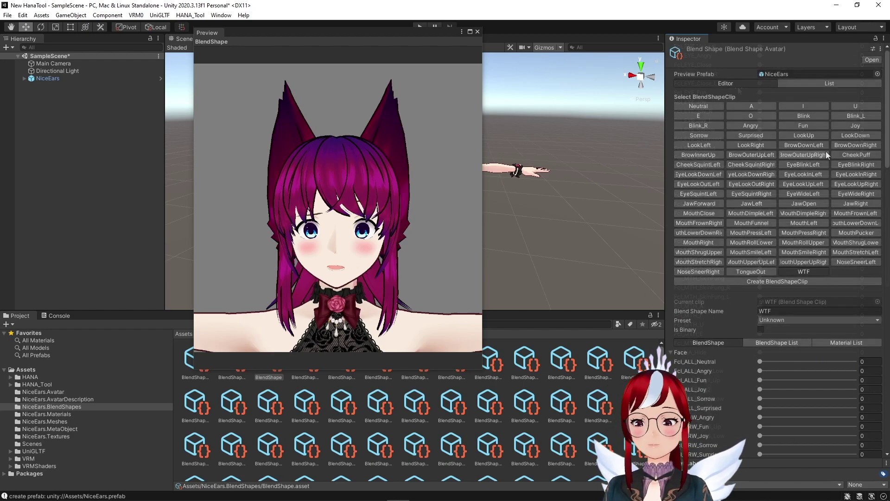
left_click(477, 32)
Open the VRM 0.x exporter for the NiceEars avatar and enter v in its required version field.
left_click(65, 79)
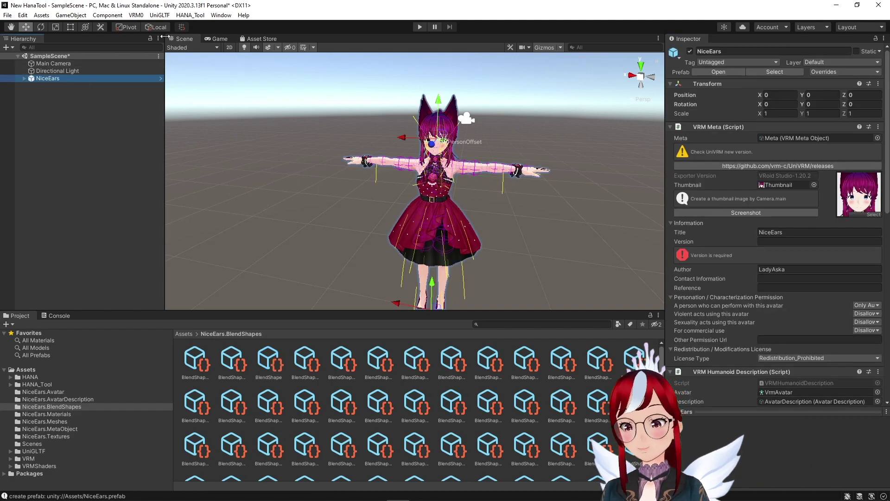
left_click(136, 15)
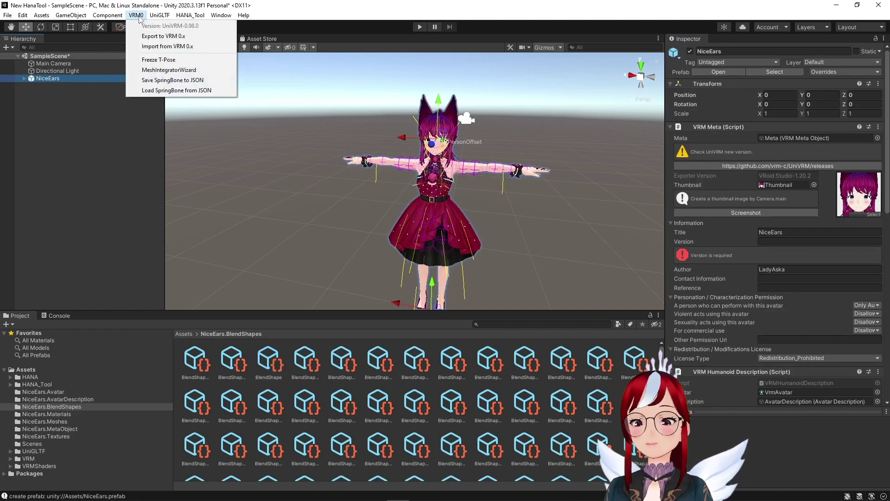
left_click(151, 36)
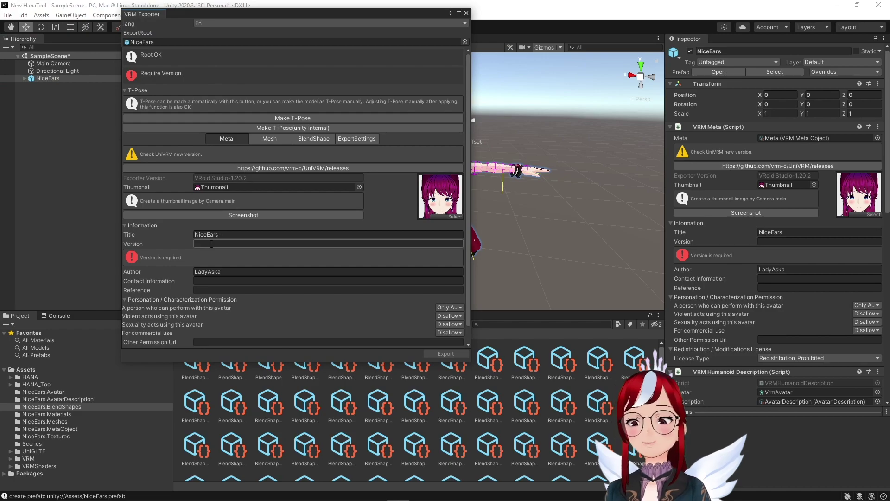
type("v")
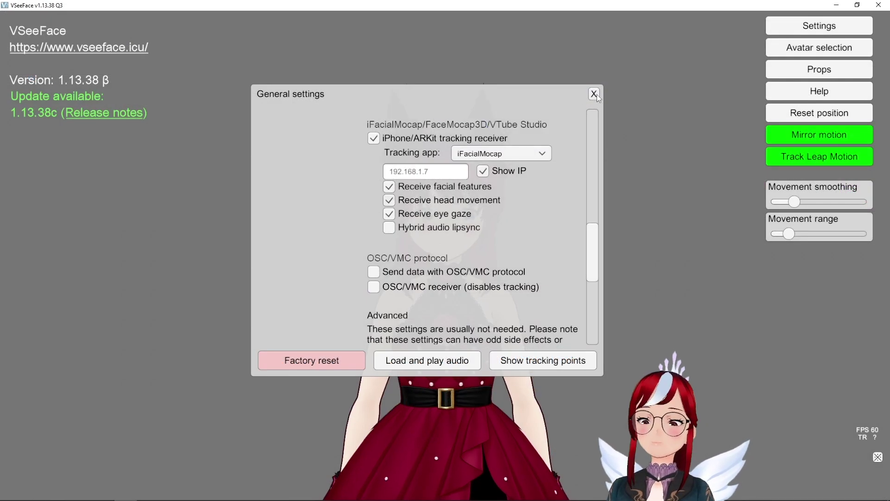
Switch to VSeeFace and close the general settings to show the tracked avatar.
left_click(597, 93)
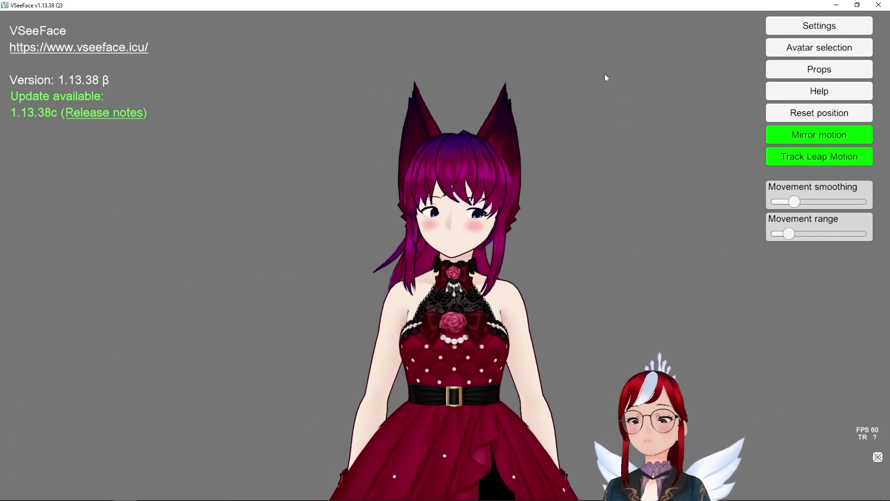